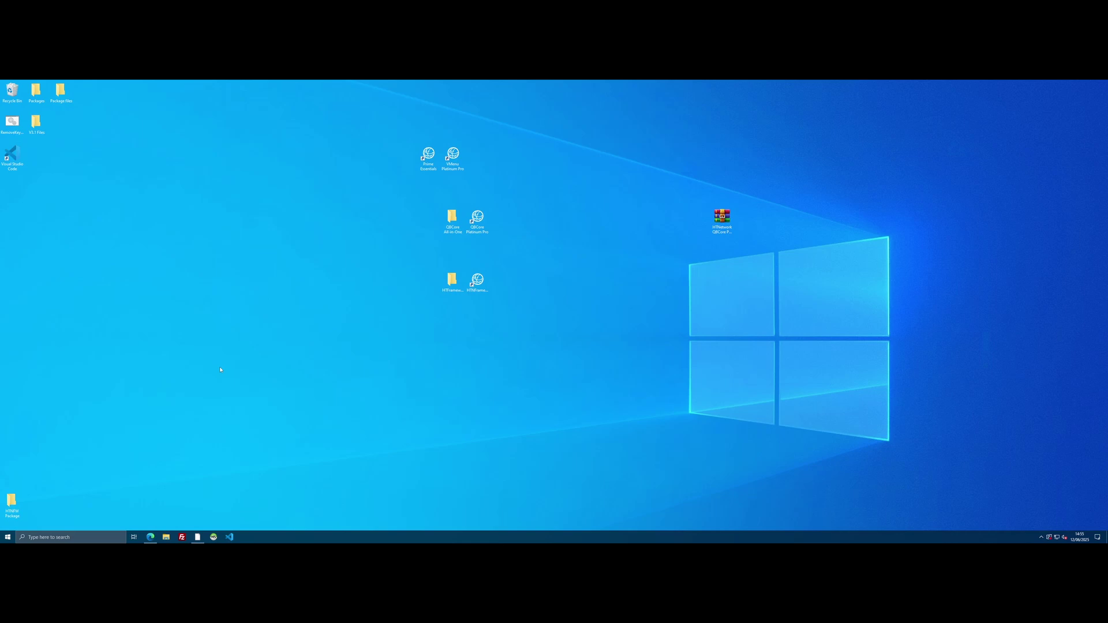
Browse the FiveM search results on GTA5-Mods in the web browser and download the 2020 Bugatti Bolide [Add-On / FiveM] mod
click(150, 536)
scroll(448, 382, up, 5)
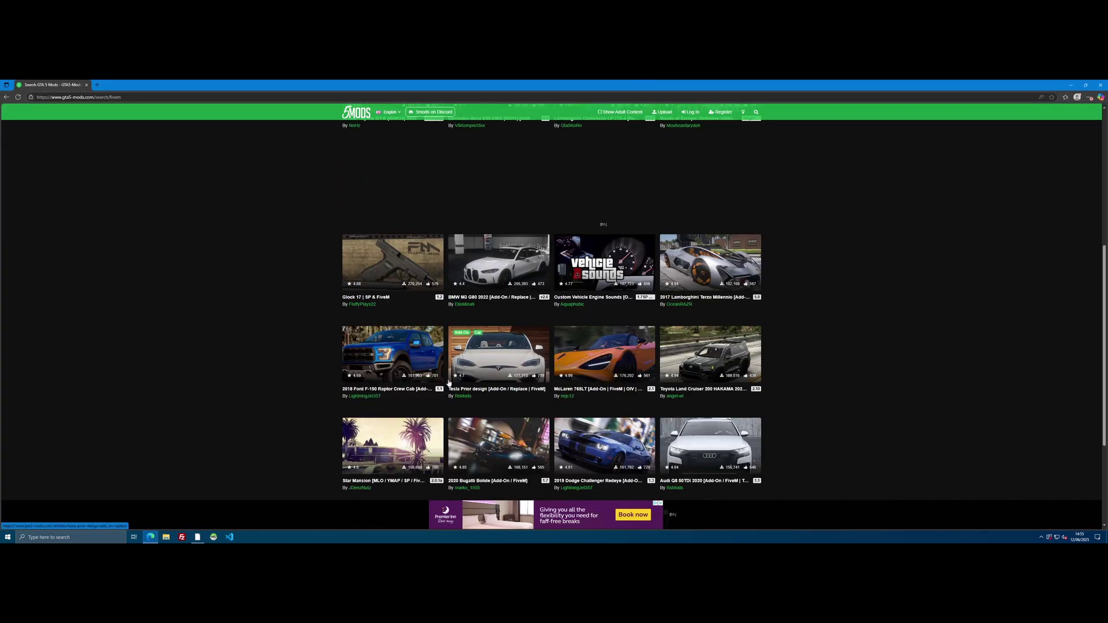
scroll(448, 383, down, 3)
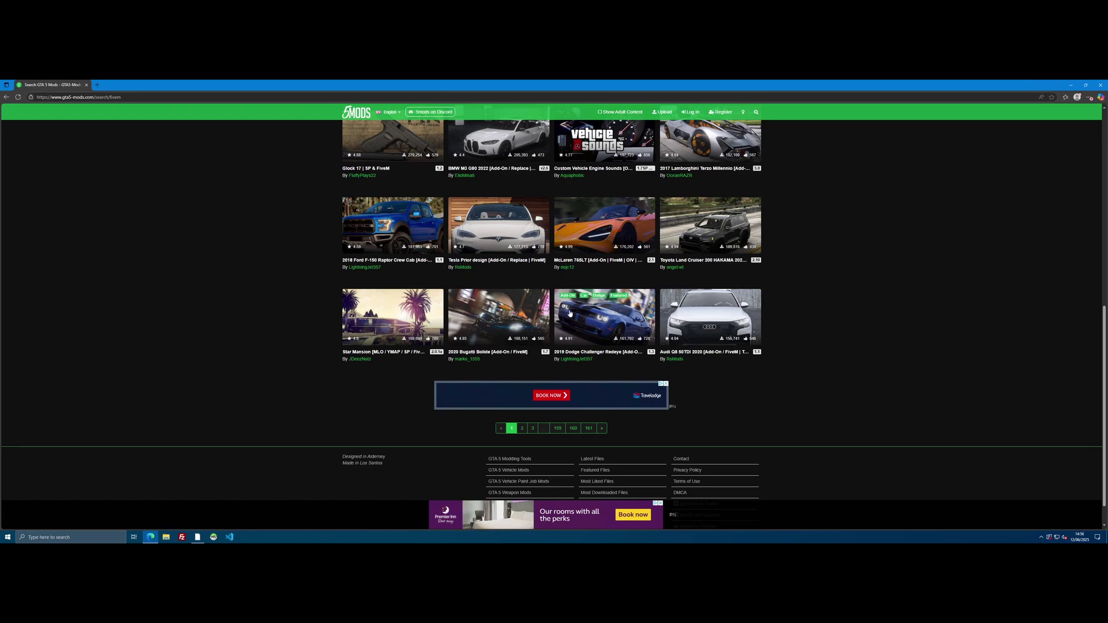
scroll(563, 289, up, 4)
scroll(525, 318, up, 3)
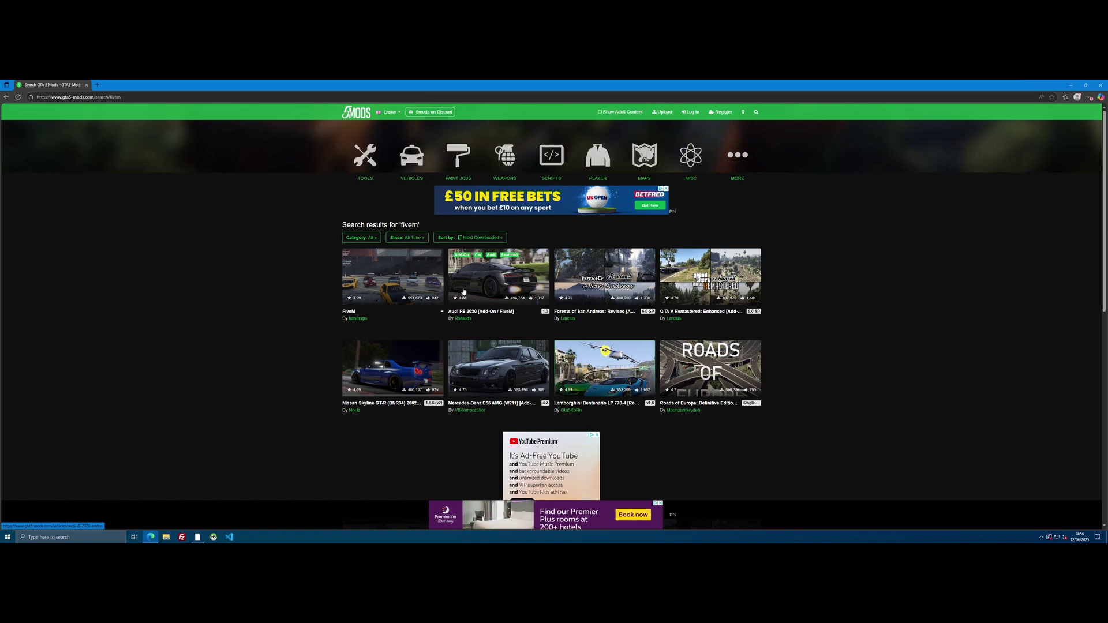
scroll(463, 291, down, 7)
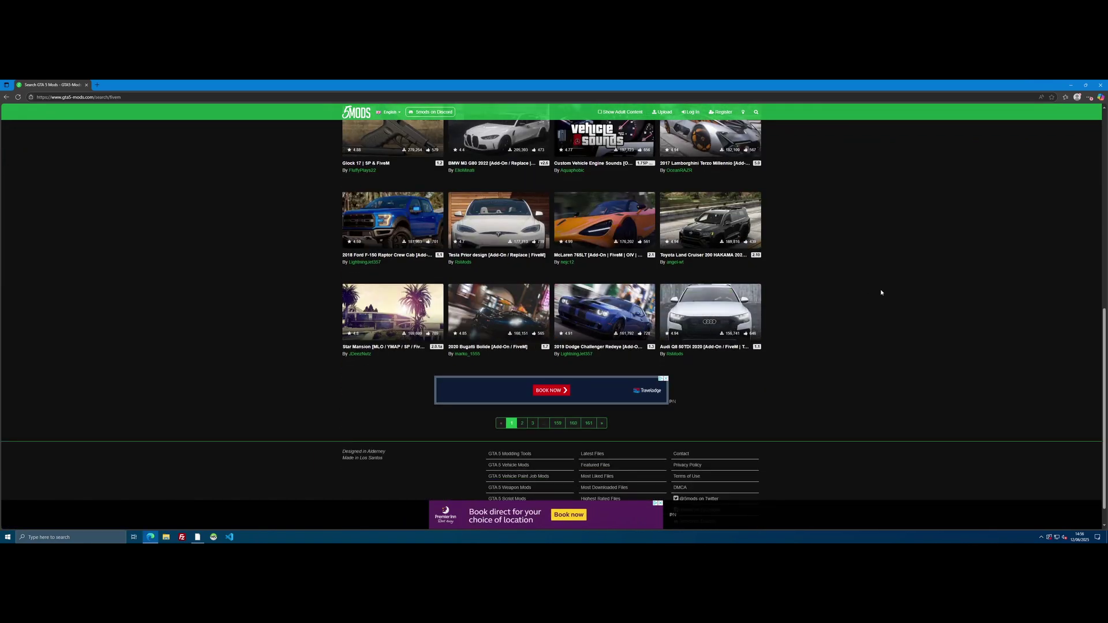
click(498, 311)
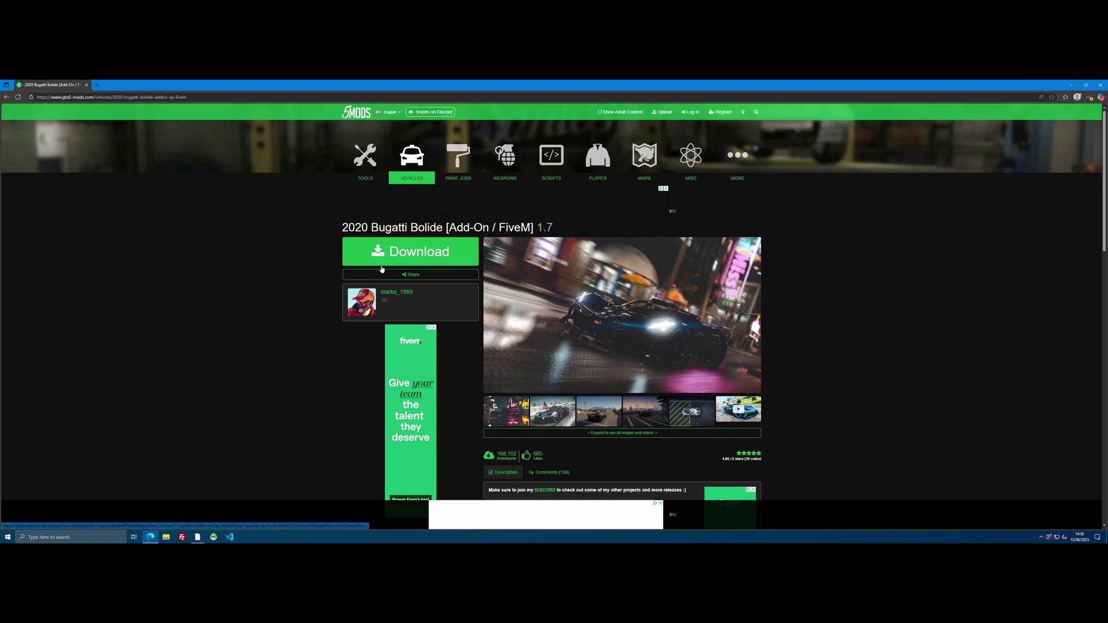
click(442, 273)
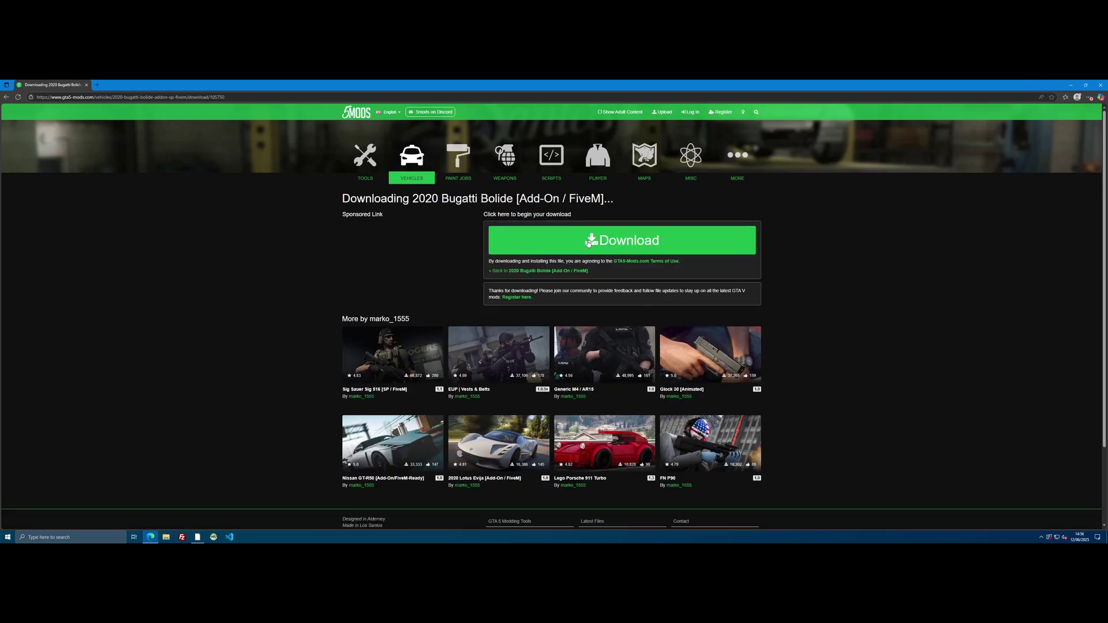
click(588, 242)
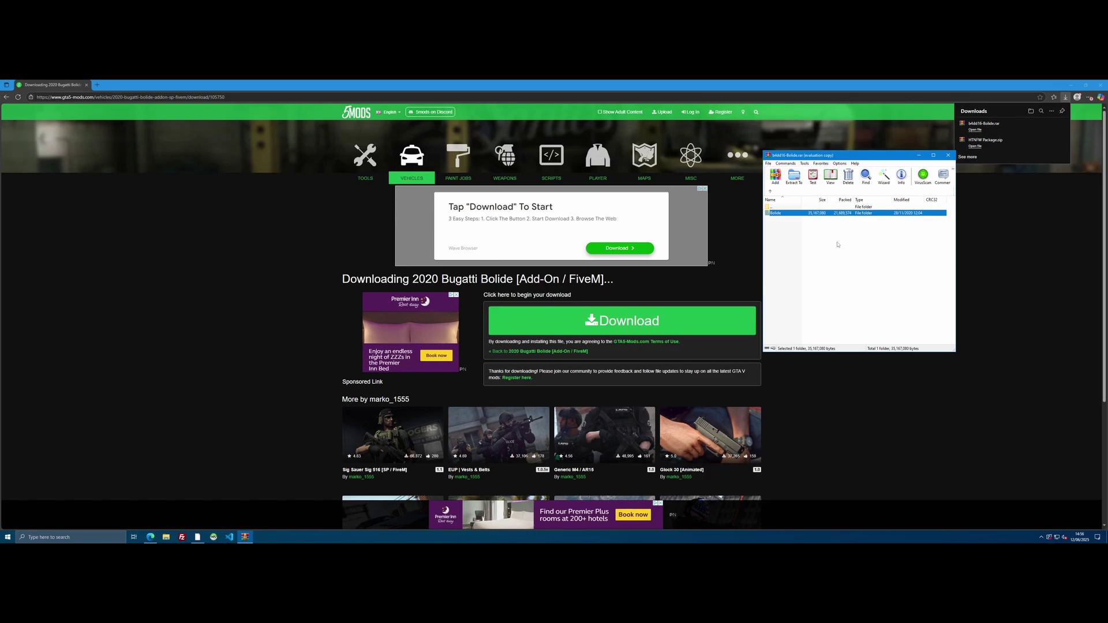
Examine the resource files inside the downloaded archive's bolide folder and return to the level that holds this folder
double_click(792, 217)
double_click(780, 213)
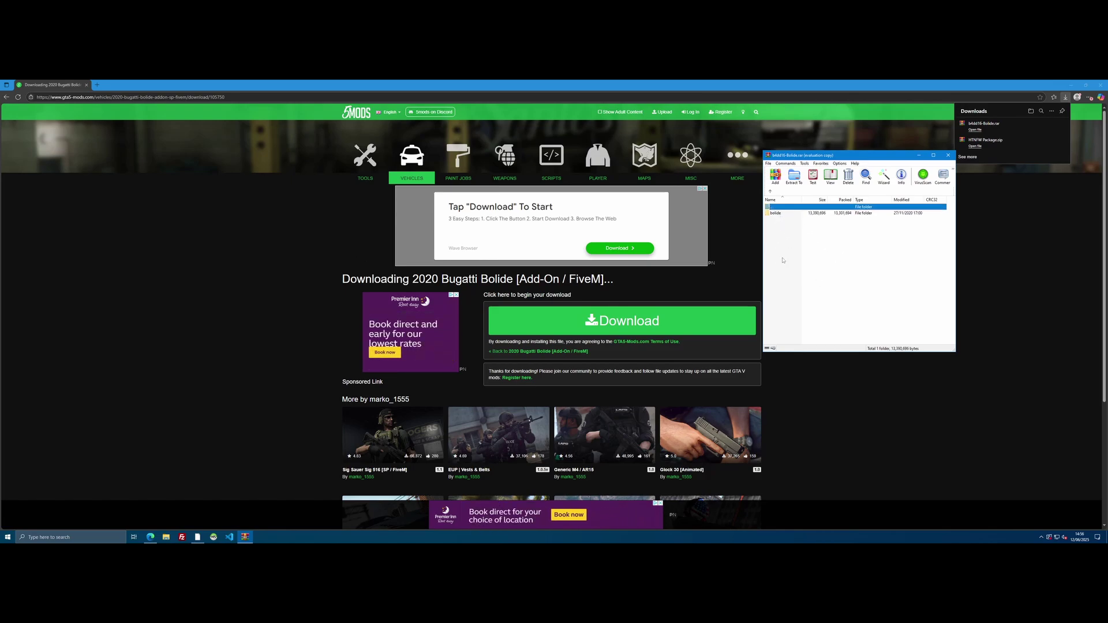
double_click(780, 214)
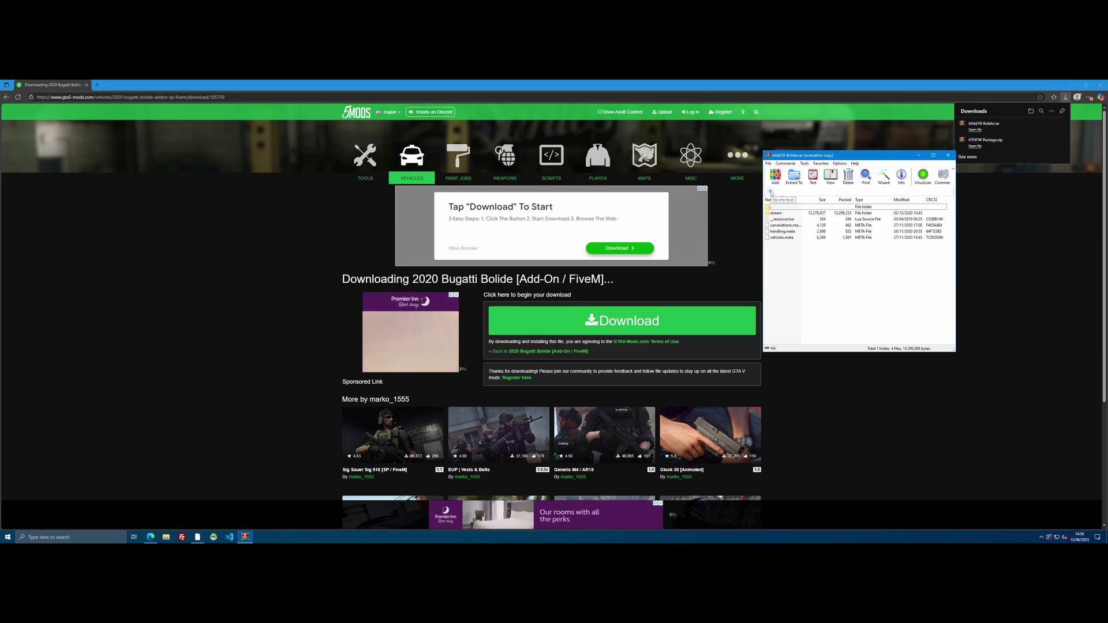
click(782, 220)
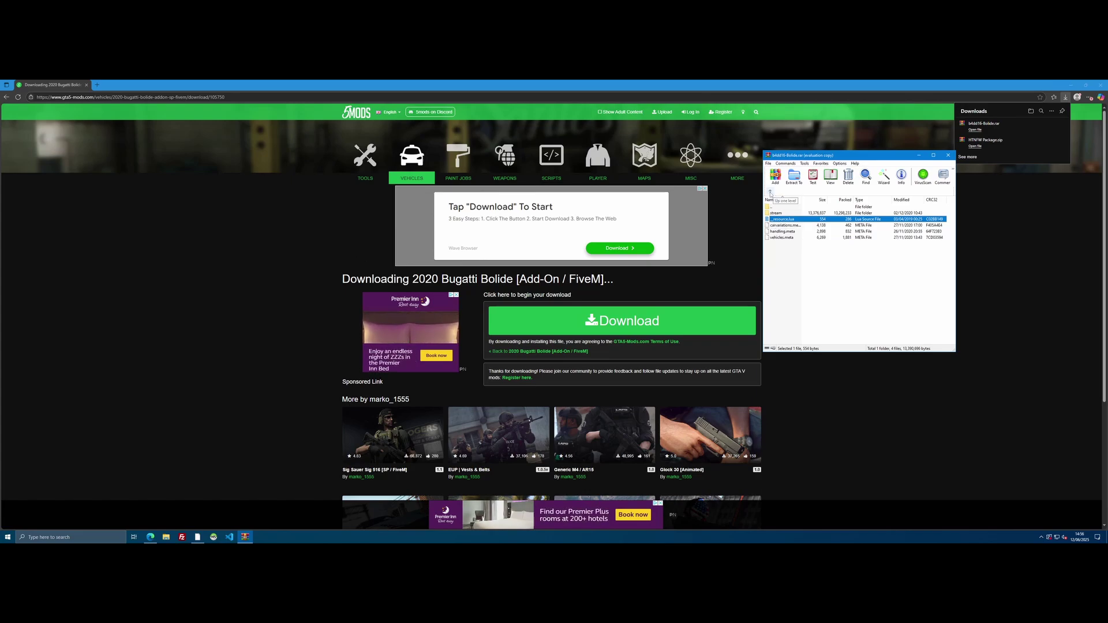
click(770, 191)
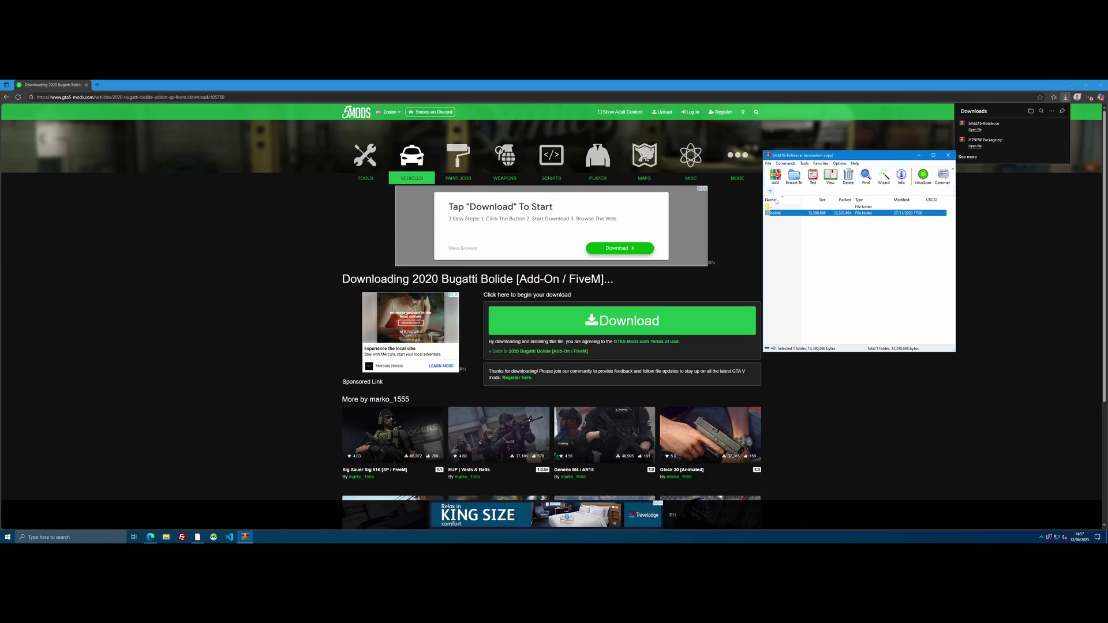
Minimize the browser and open the resources folder under server-data in the HTFramework folder on the desktop
click(1070, 85)
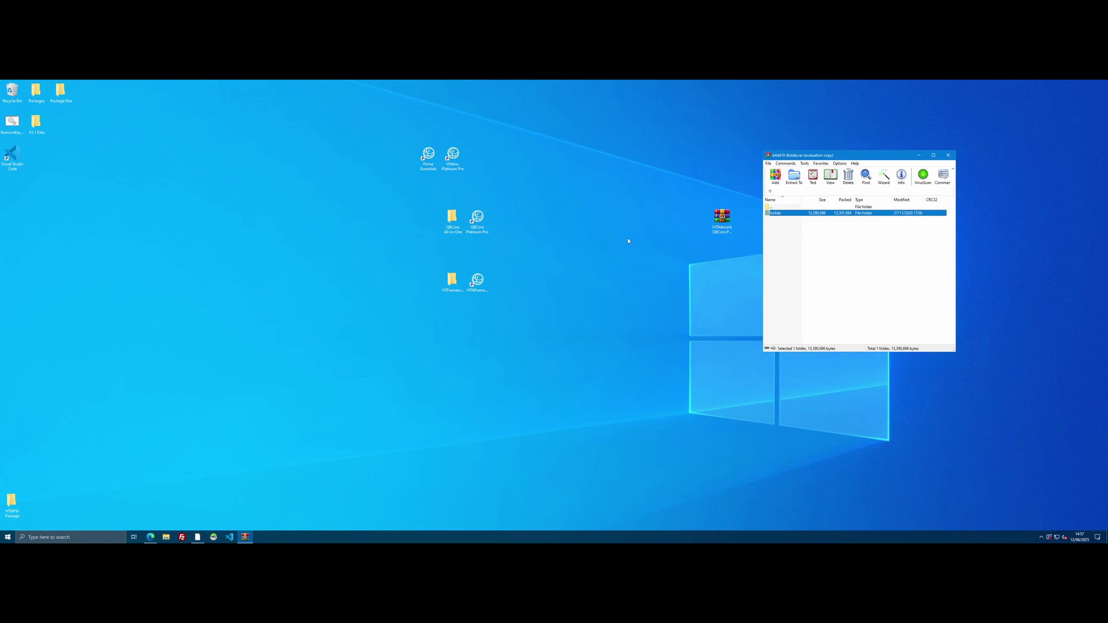
double_click(449, 286)
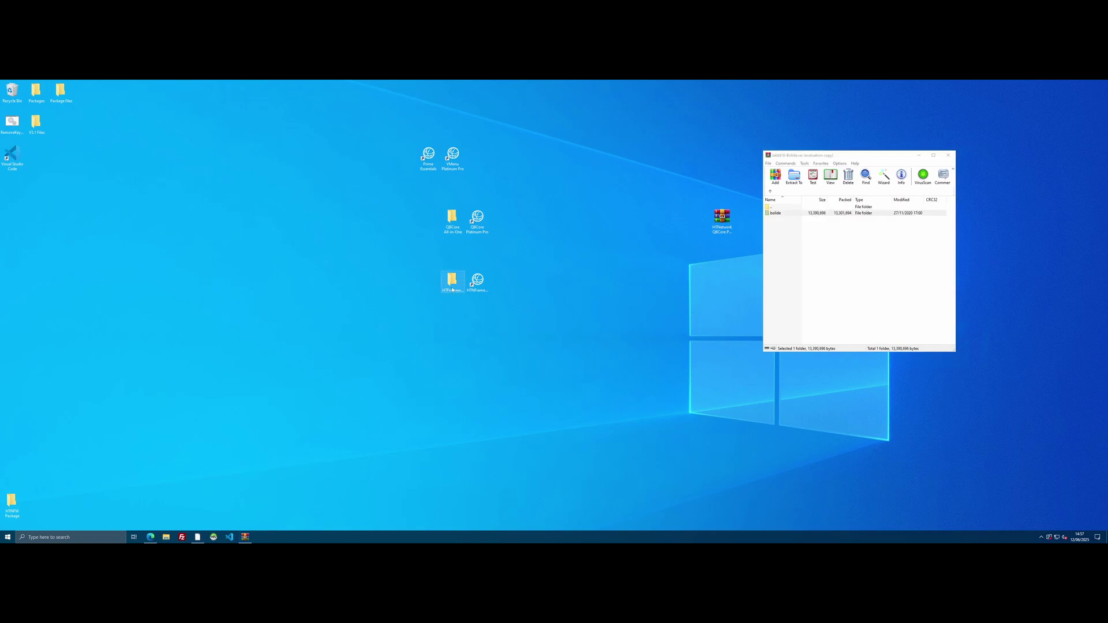
drag(758, 164, 354, 223)
click(376, 296)
double_click(376, 297)
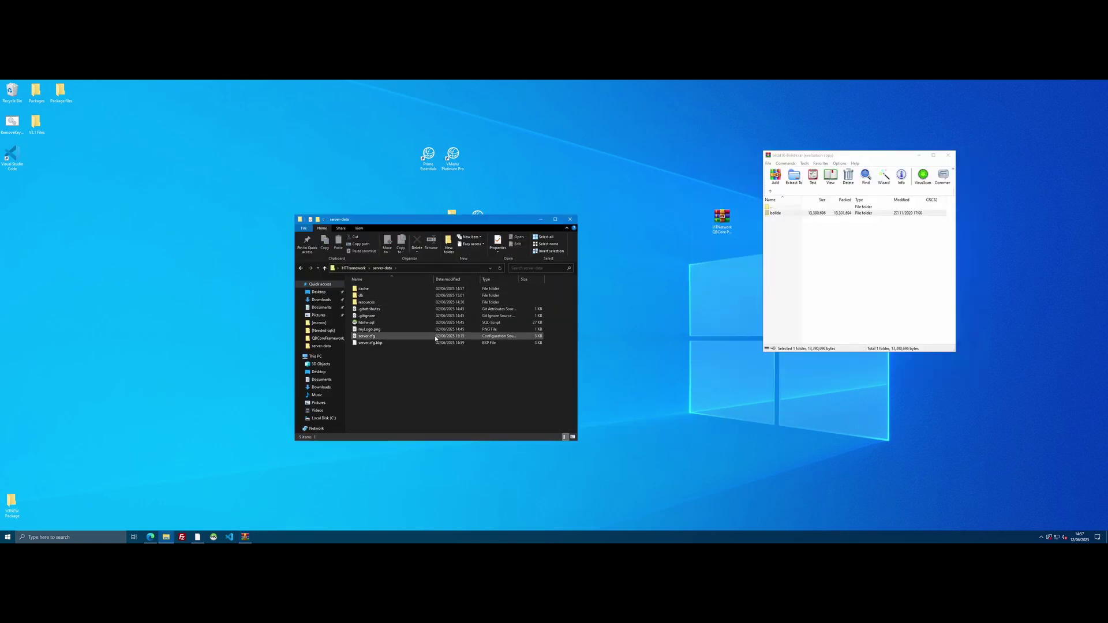
double_click(380, 303)
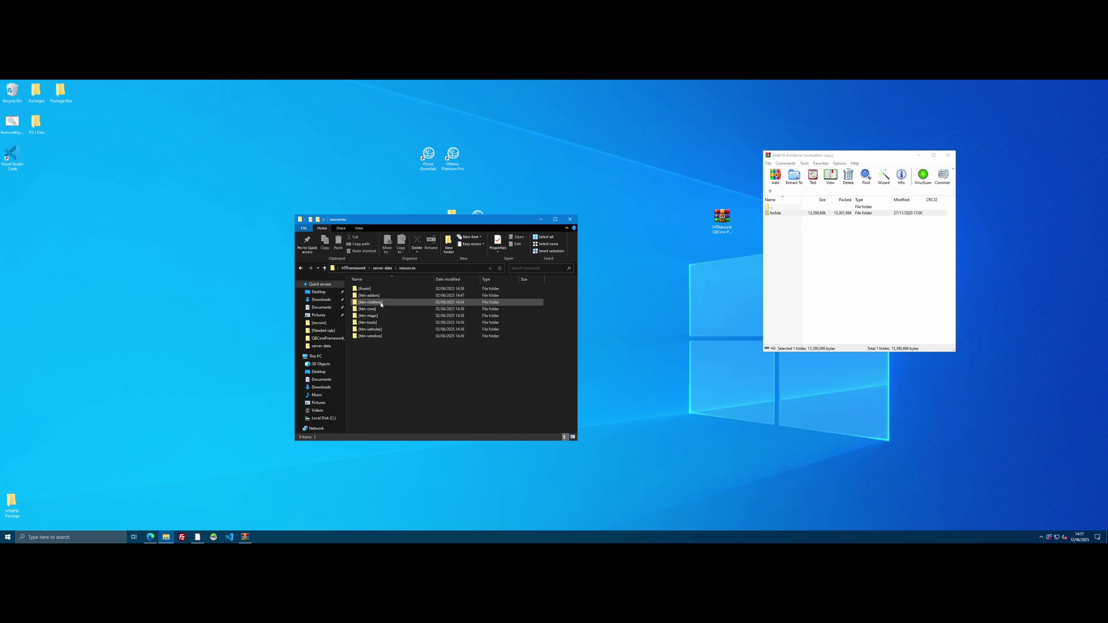
Create a new folder named [custom-vehicles] in the resources folder
right_click(414, 380)
mouse_move(447, 454)
click(495, 454)
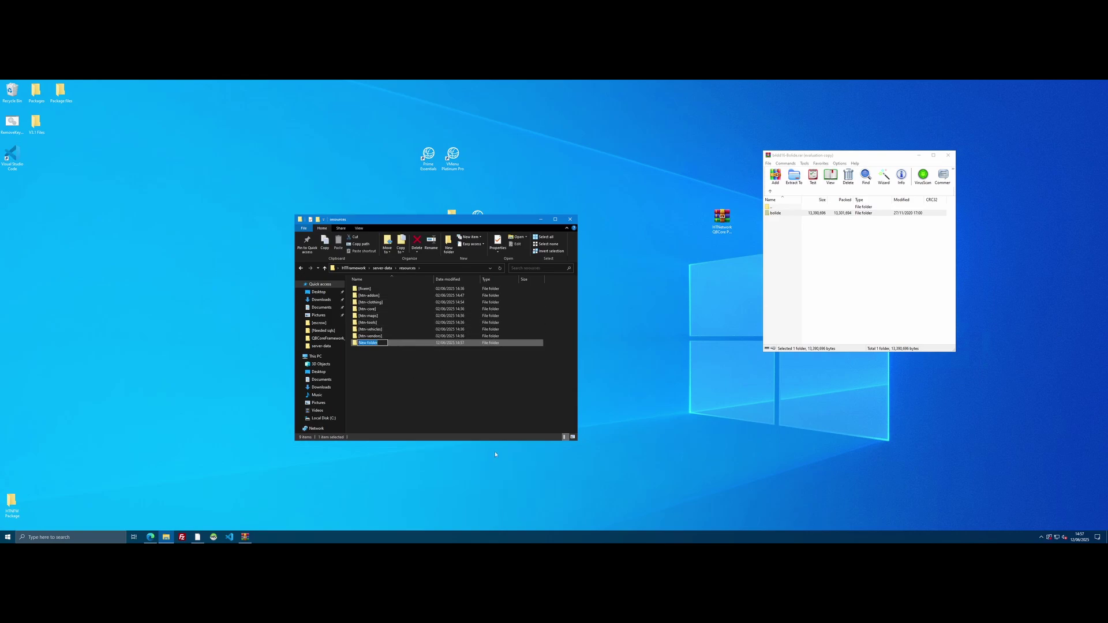
text([)
text(cus)
text(tom)
text(-verhic)
text(hicle)
key(Return)
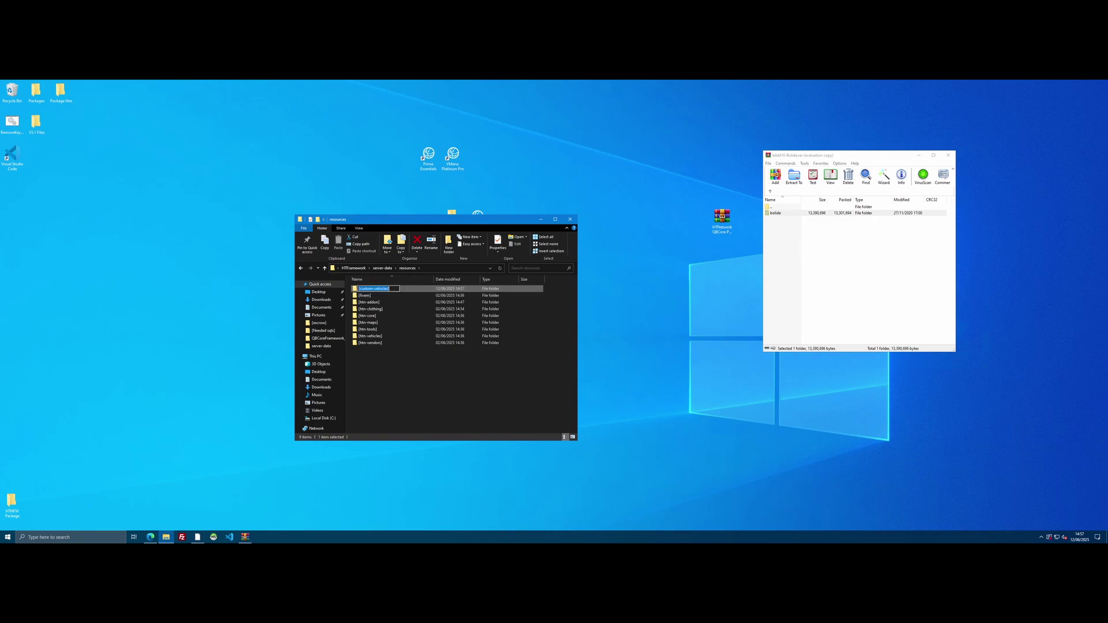
click(434, 395)
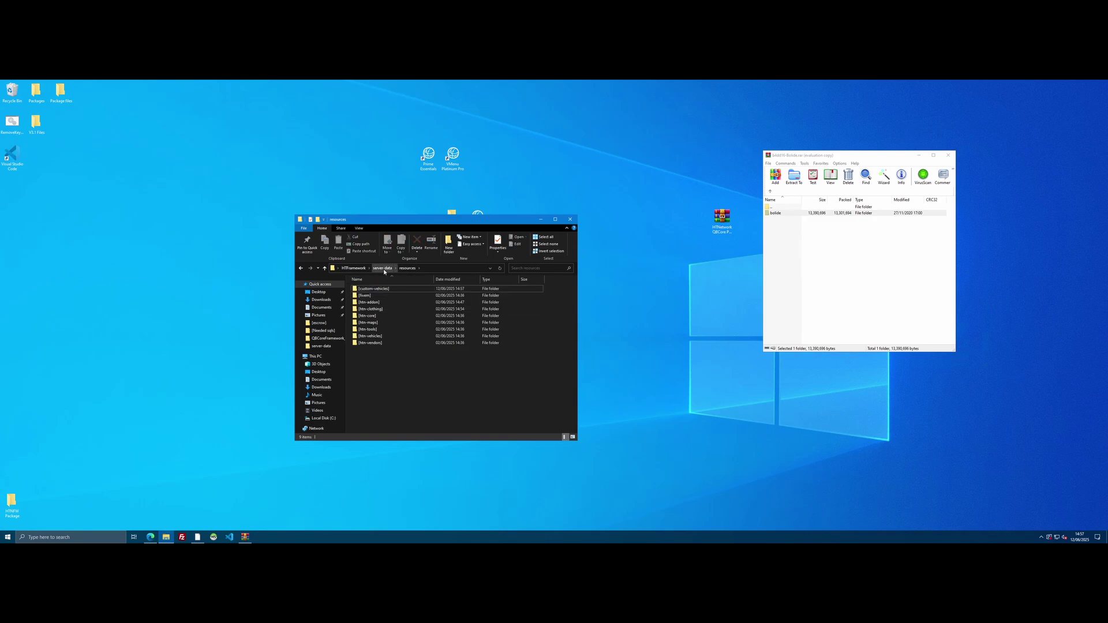
Add the line "ensure [custom-vehicles]" below the existing ensure entries in server.cfg in server-data, save the file and close the editor
click(383, 268)
click(375, 337)
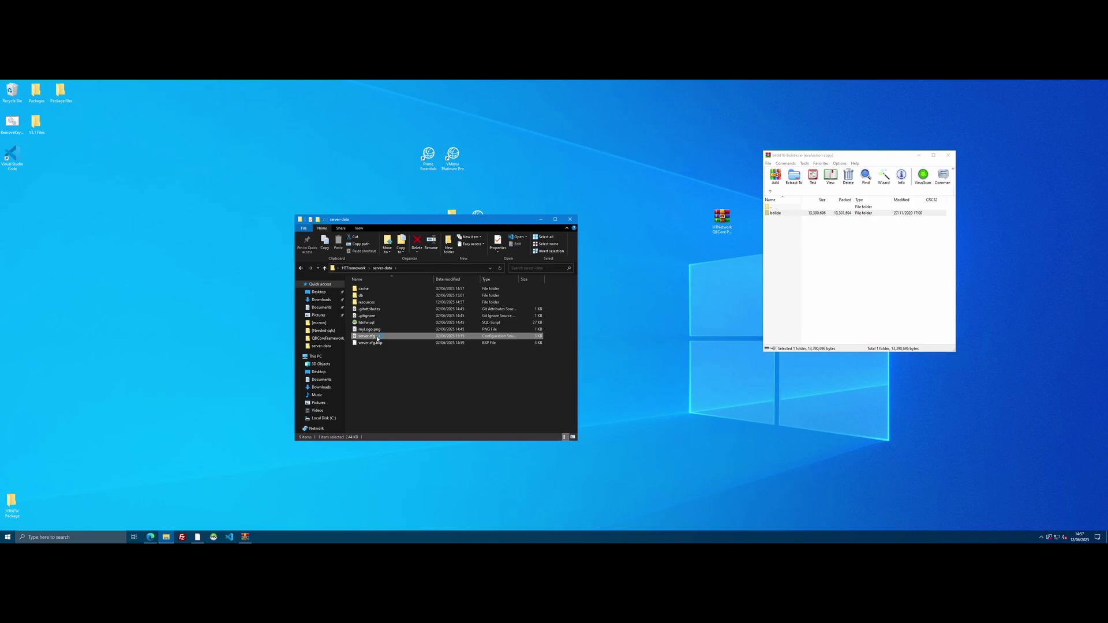
double_click(376, 337)
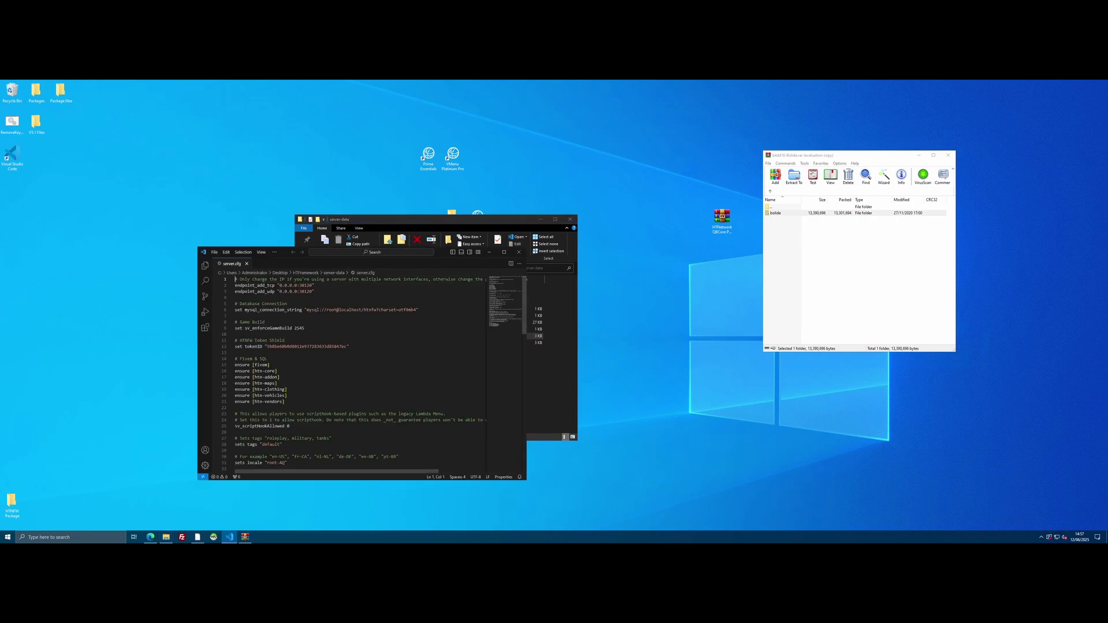
click(285, 401)
key(Return)
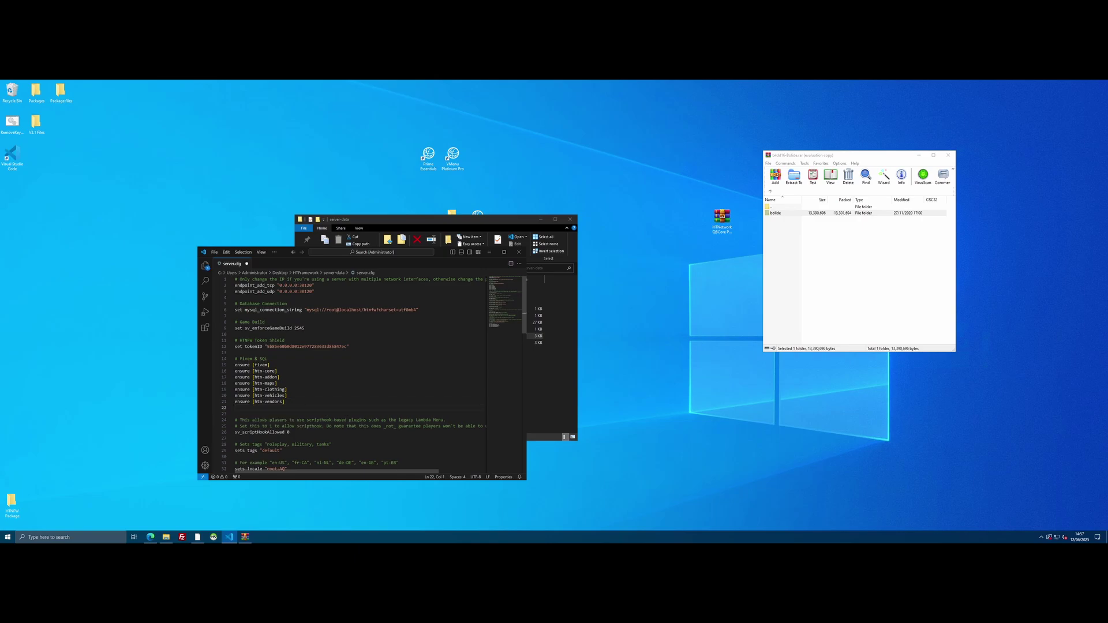
text(ensure [custom-vehicles])
click(214, 252)
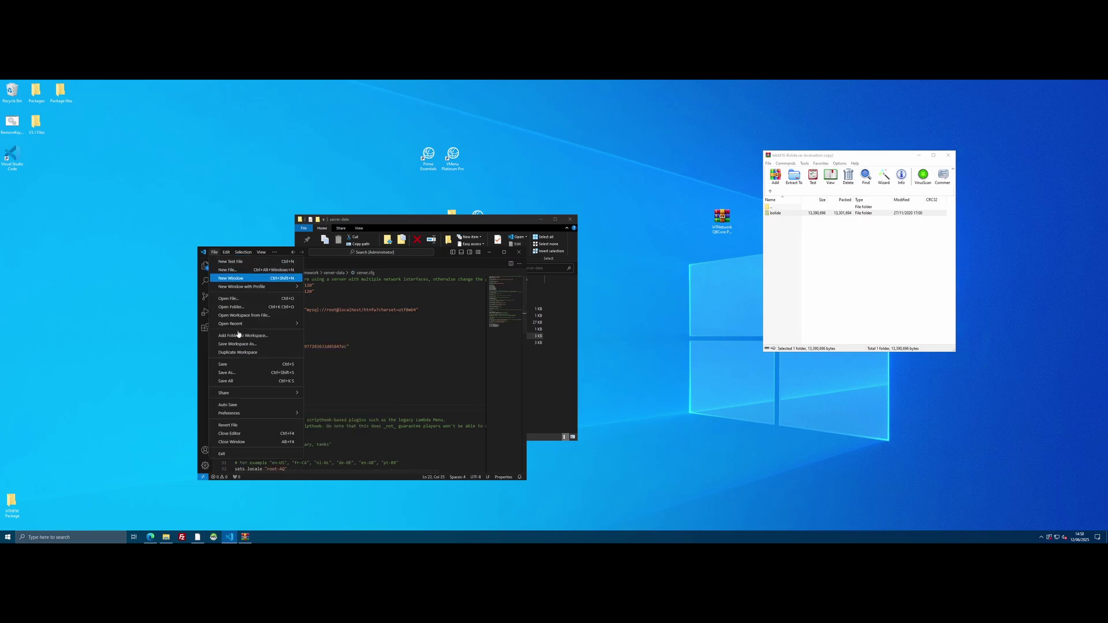
click(237, 366)
click(519, 252)
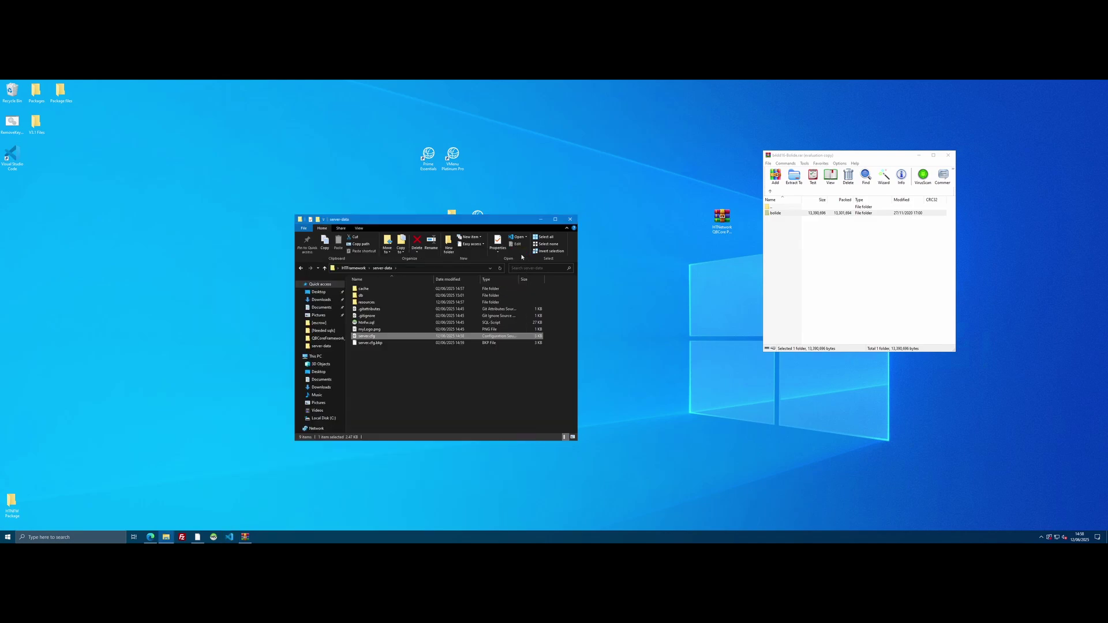
Extract the bolide folder from the archive into the [custom-vehicles] folder in resources
double_click(411, 302)
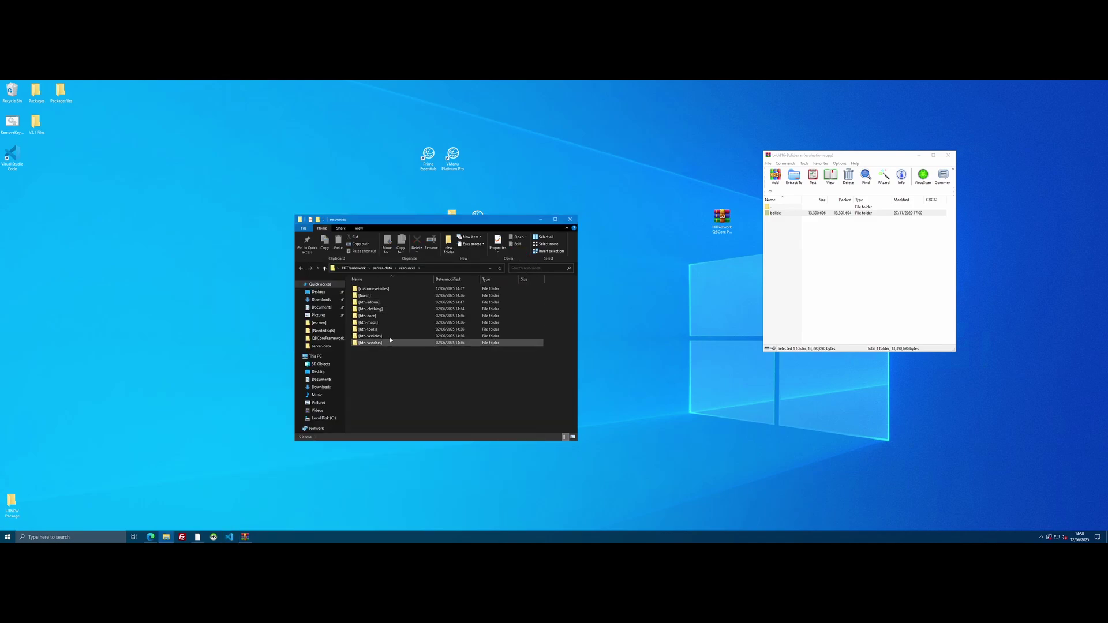
double_click(398, 290)
double_click(776, 213)
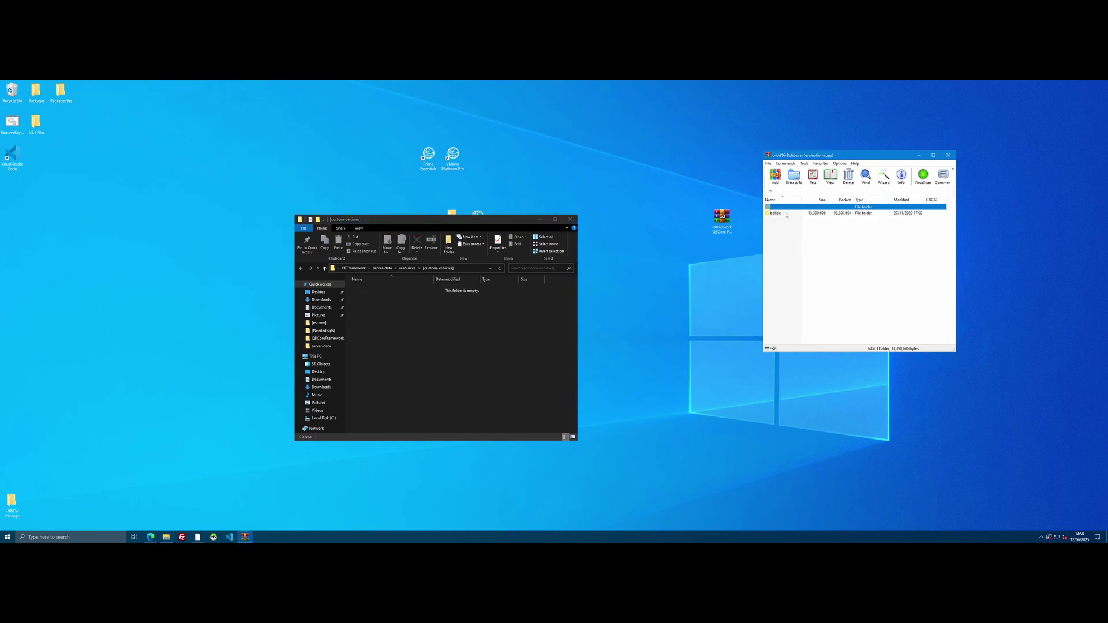
key(BackSpace)
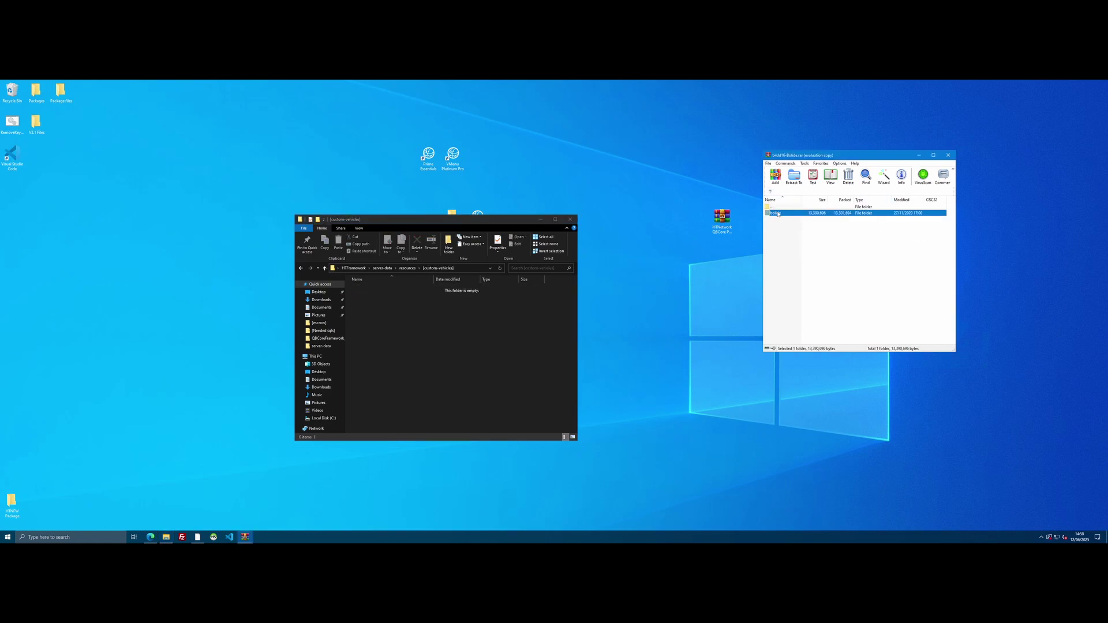
drag(777, 213, 453, 349)
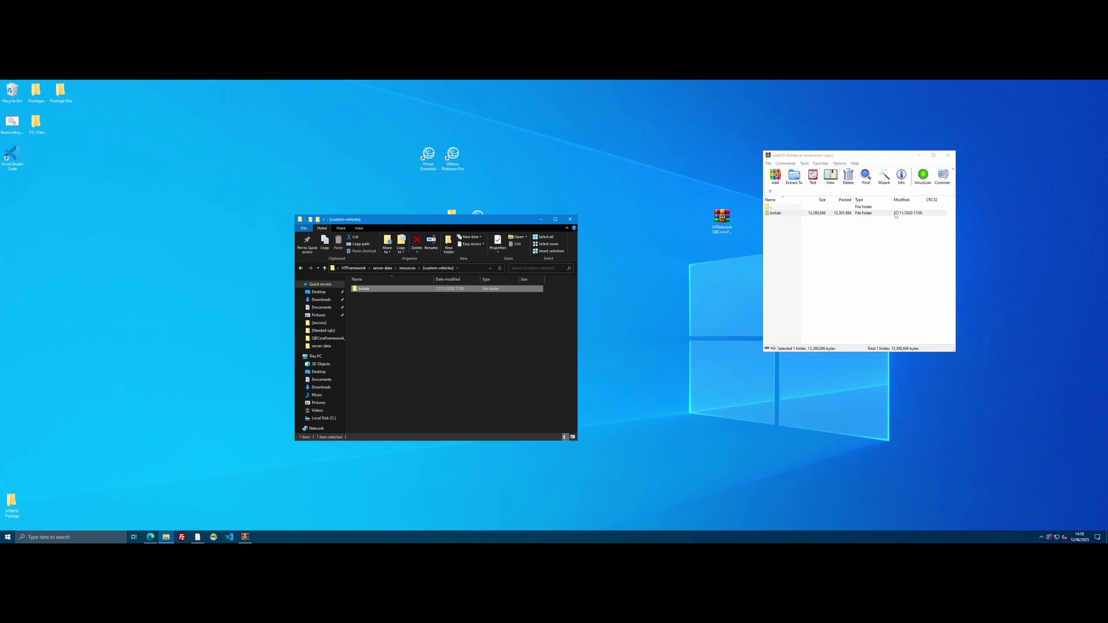
Examine the model file names in the stream folder of the archive's bolide folder to identify the vehicle's spawn name
double_click(781, 214)
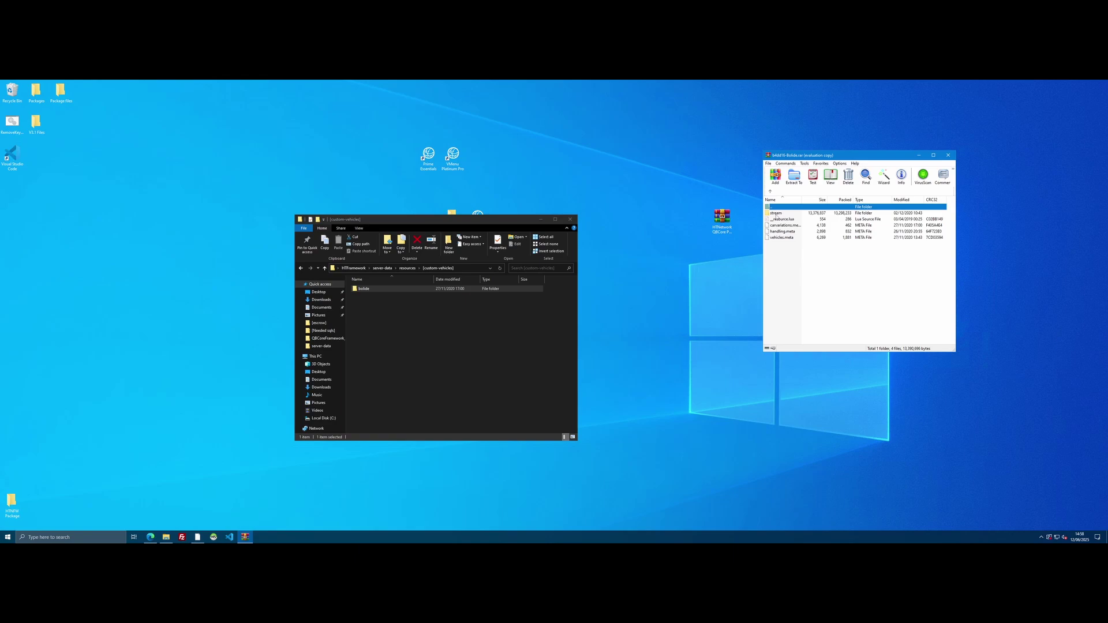
double_click(776, 213)
click(778, 213)
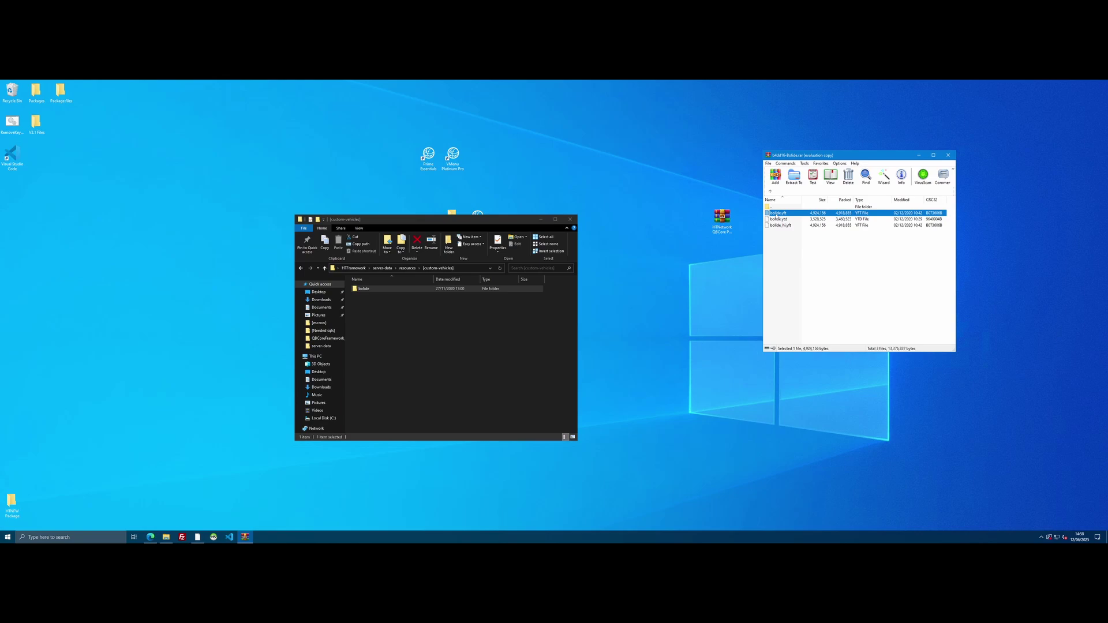
key(Down)
key(Down)
key(Up)
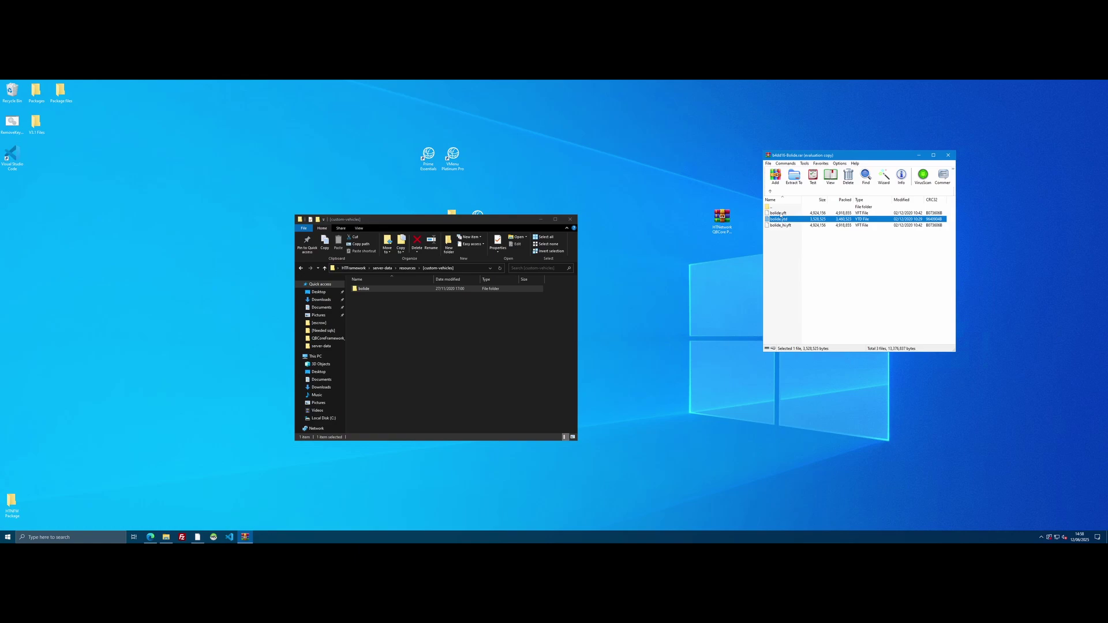
key(Up)
key(Down)
key(Down)
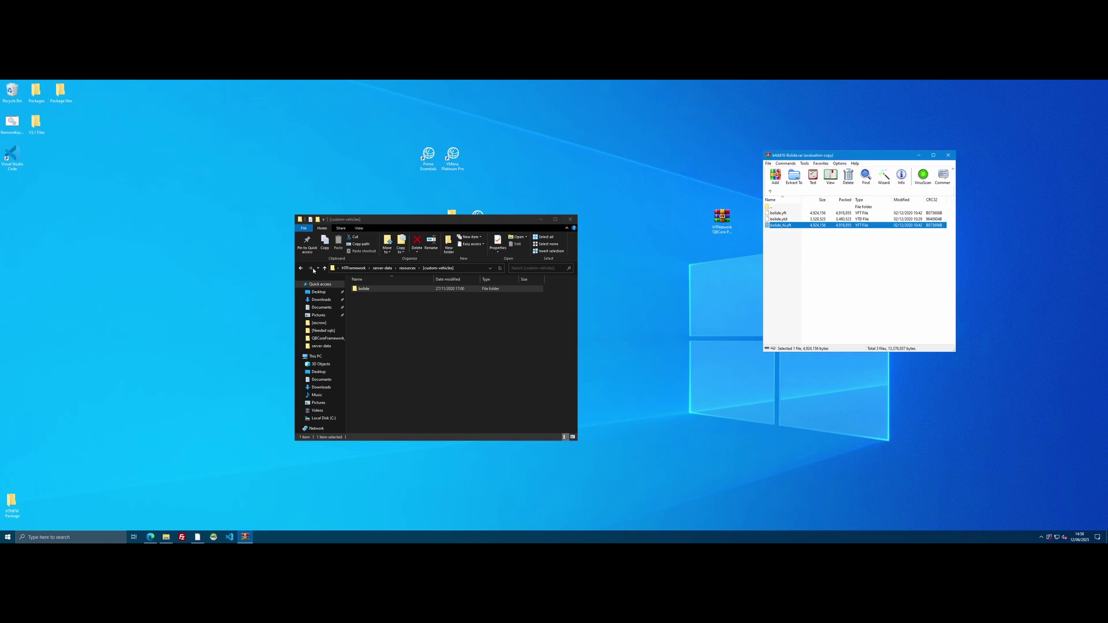
Open the htn-tunershop resource folder inside [htn-addon] in the server's resources
click(412, 323)
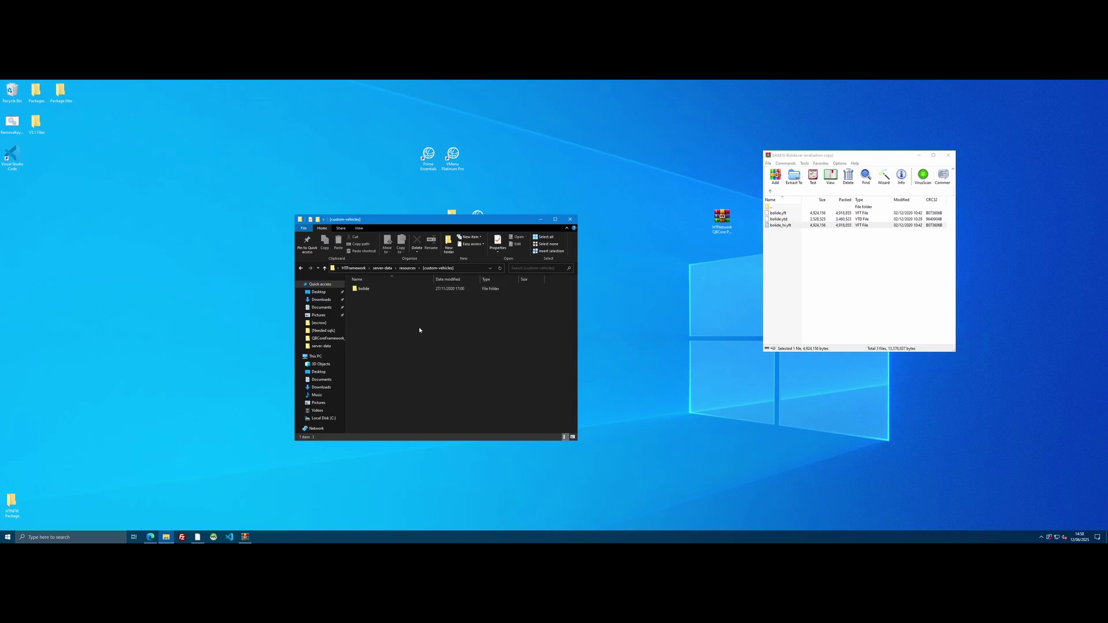
click(407, 270)
click(423, 355)
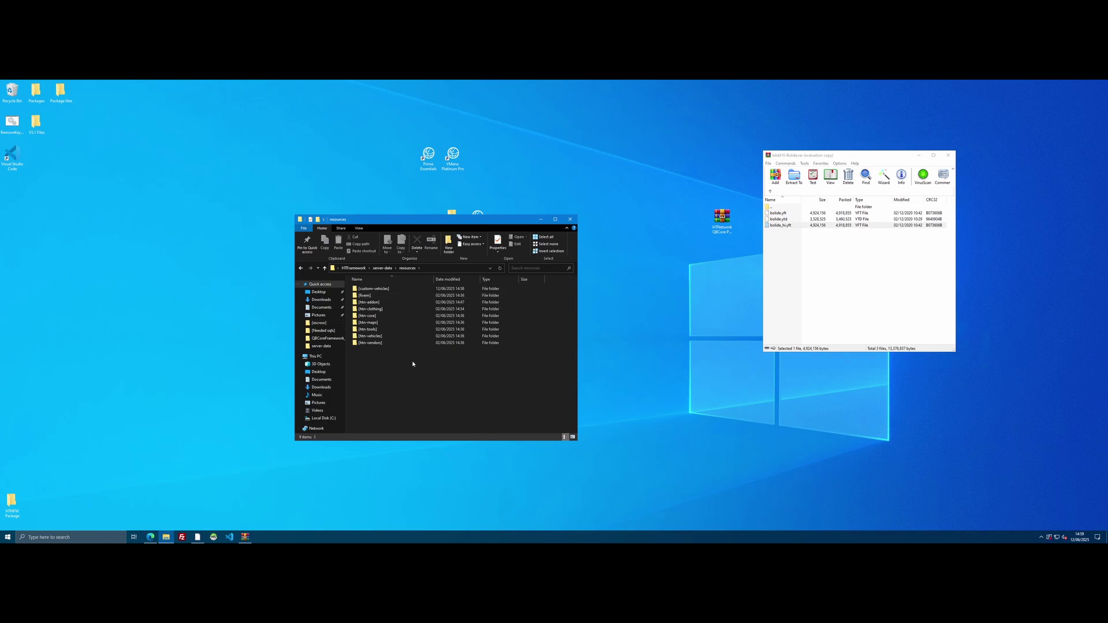
double_click(369, 302)
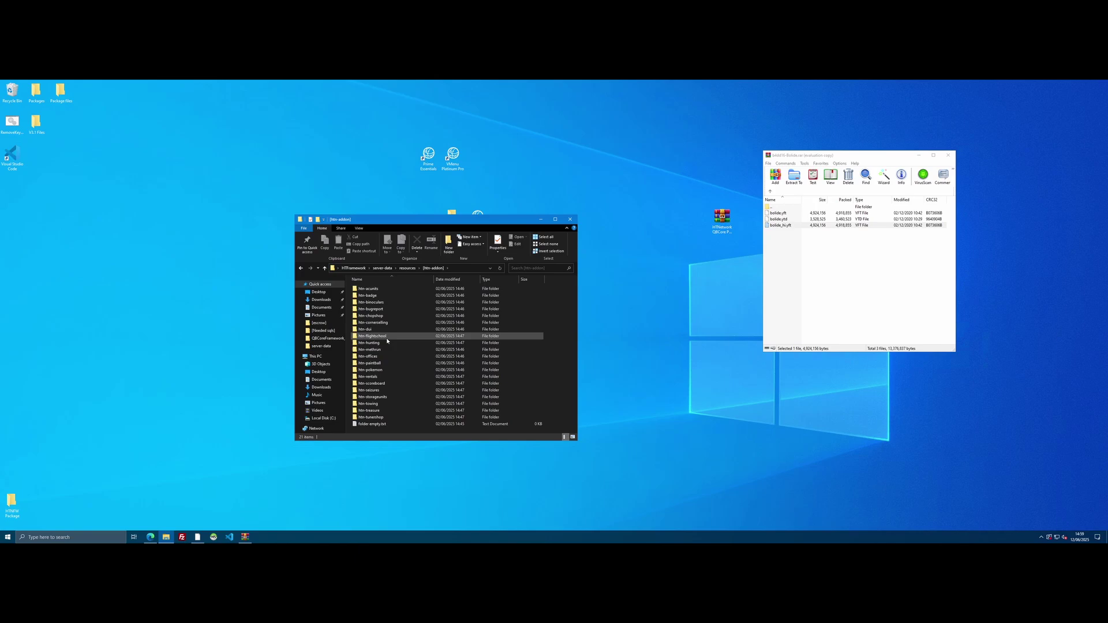
double_click(390, 419)
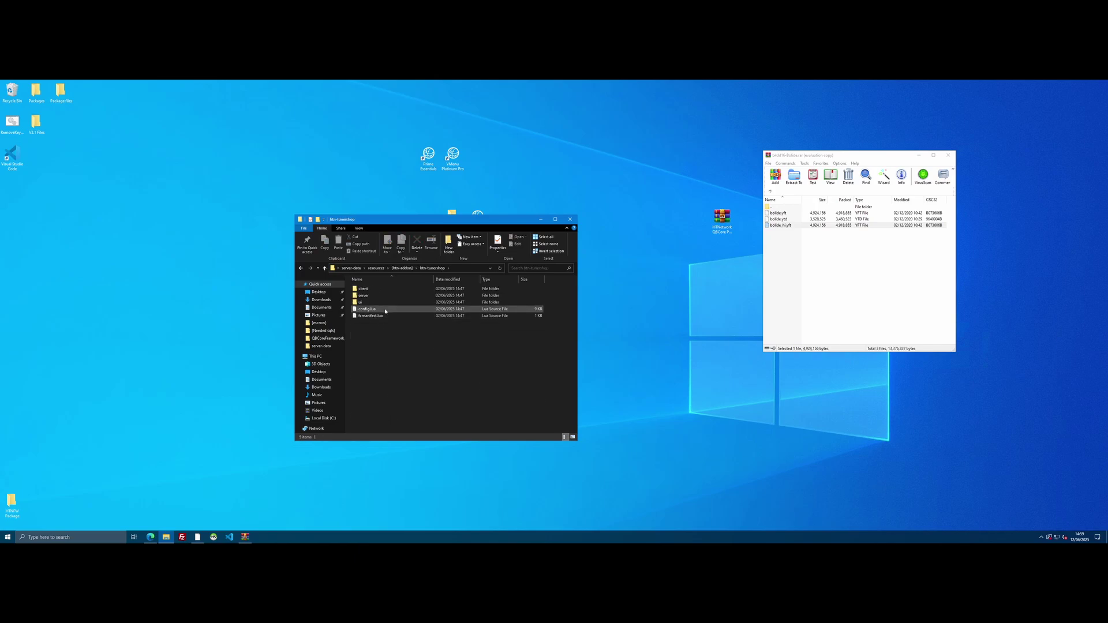
Open config.lua of htn-tunershop and duplicate the Ford Raptor F150 line as a new last entry in Config.Vehicles
click(385, 310)
double_click(385, 310)
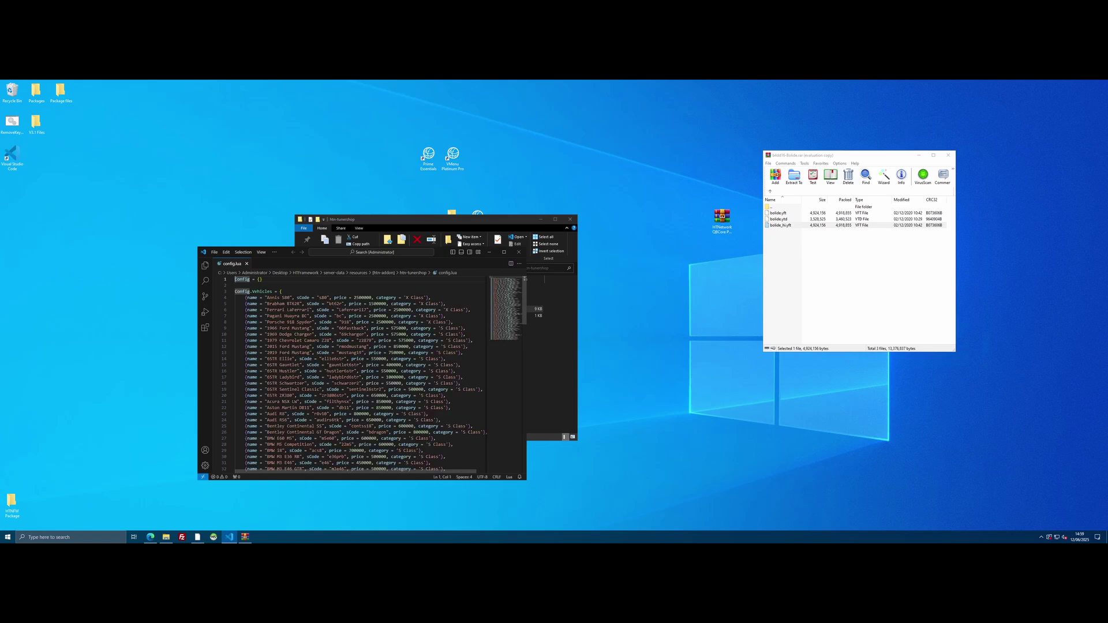
scroll(369, 375, down, 20)
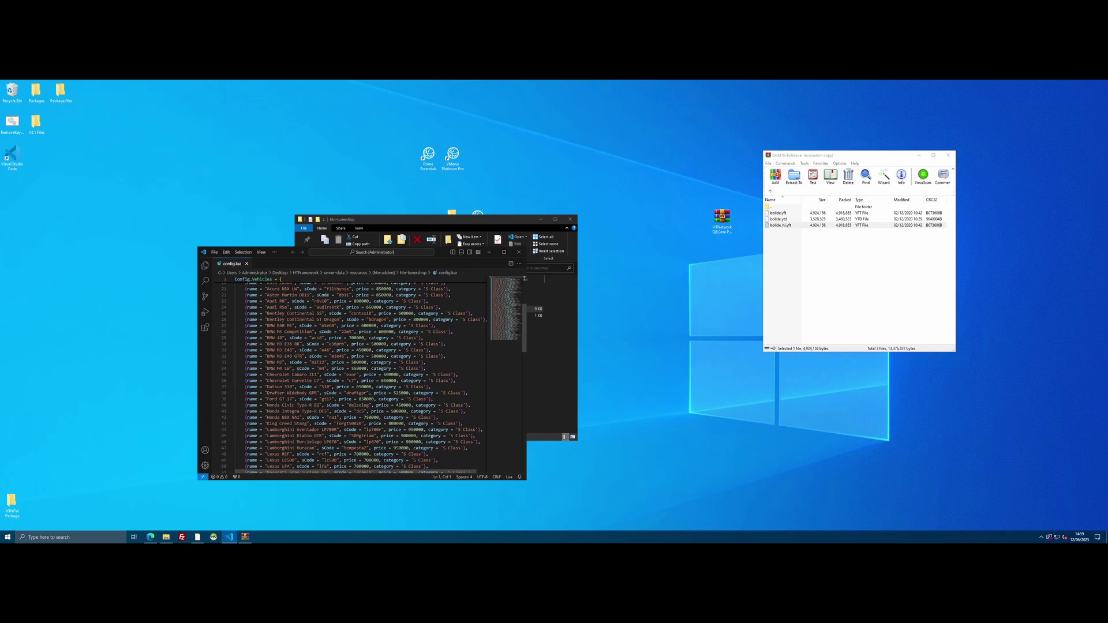
scroll(369, 375, down, 7)
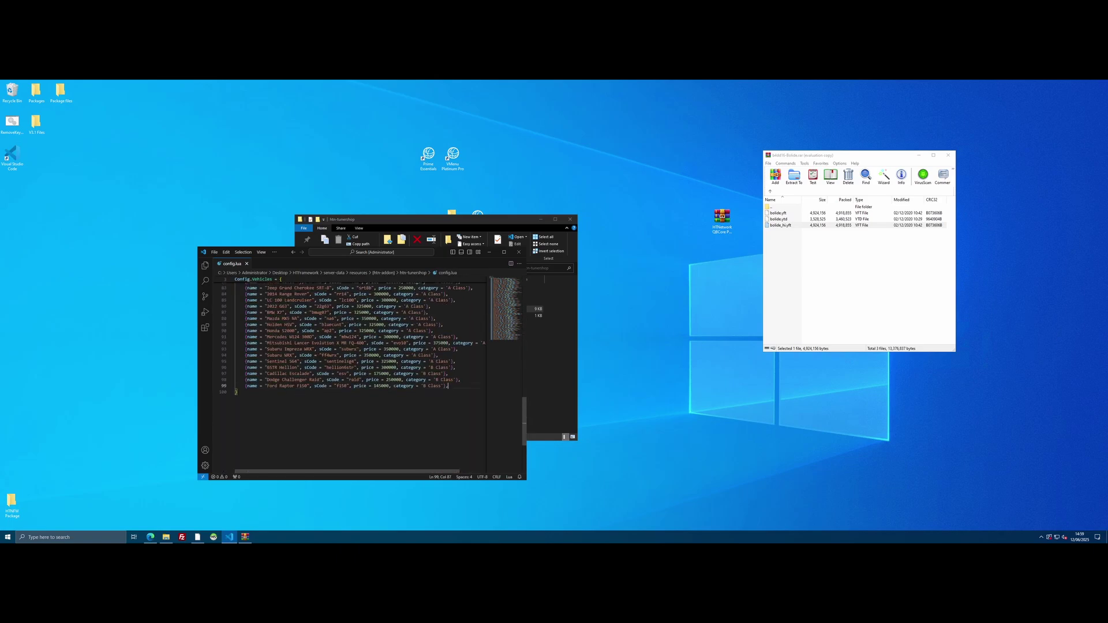
drag(448, 386, 247, 385)
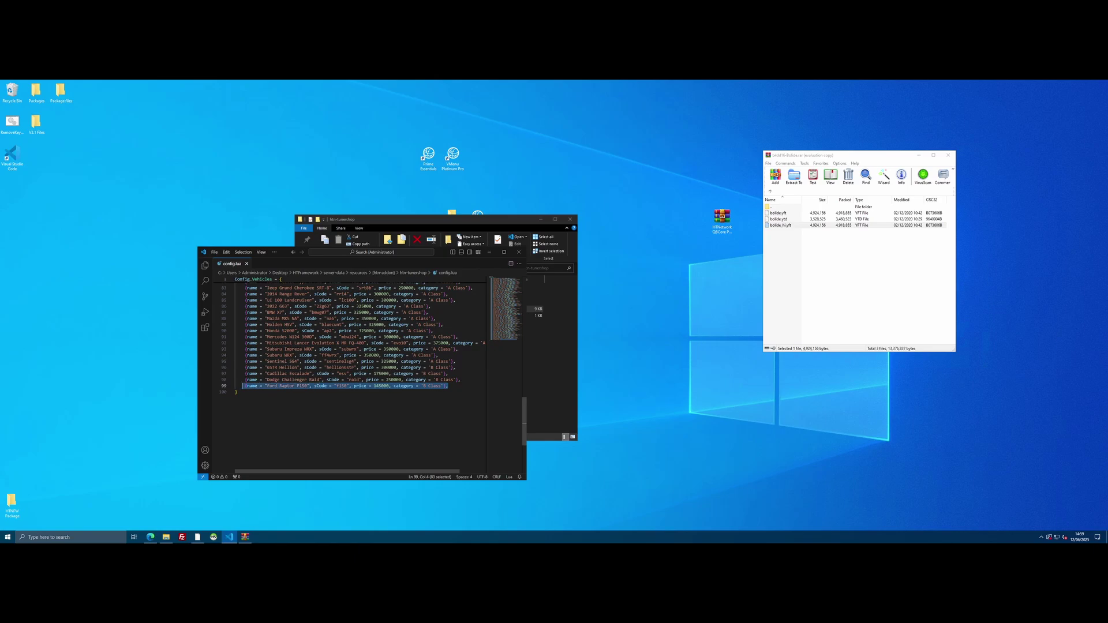
click(448, 385)
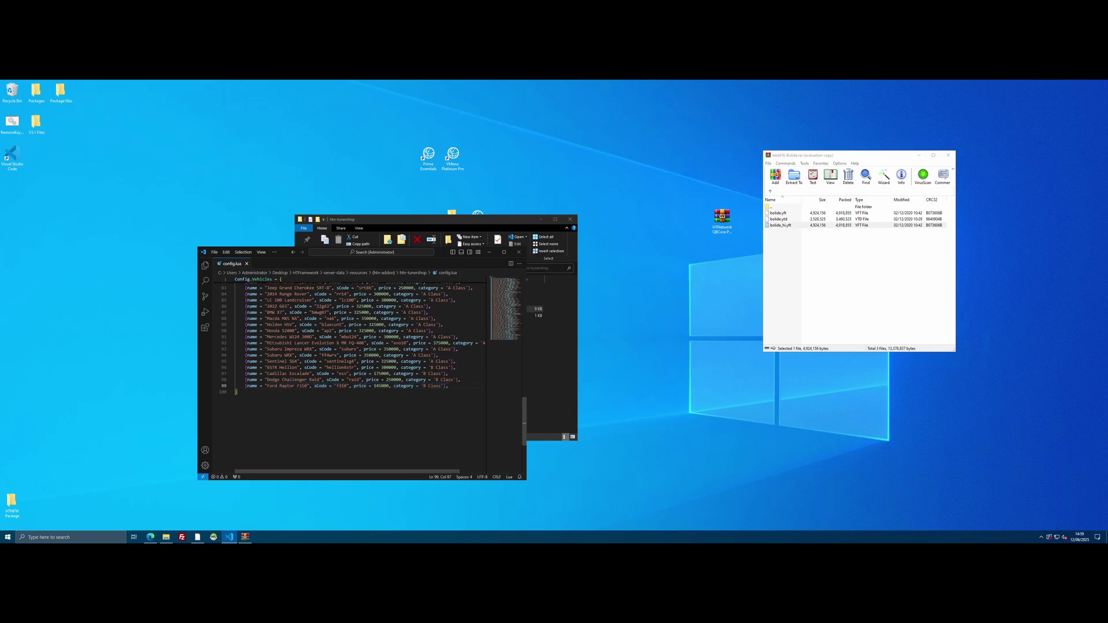
text({name = "Ford Raptor F150", sCode = "f150", price = 145000, category = 'B Class'},)
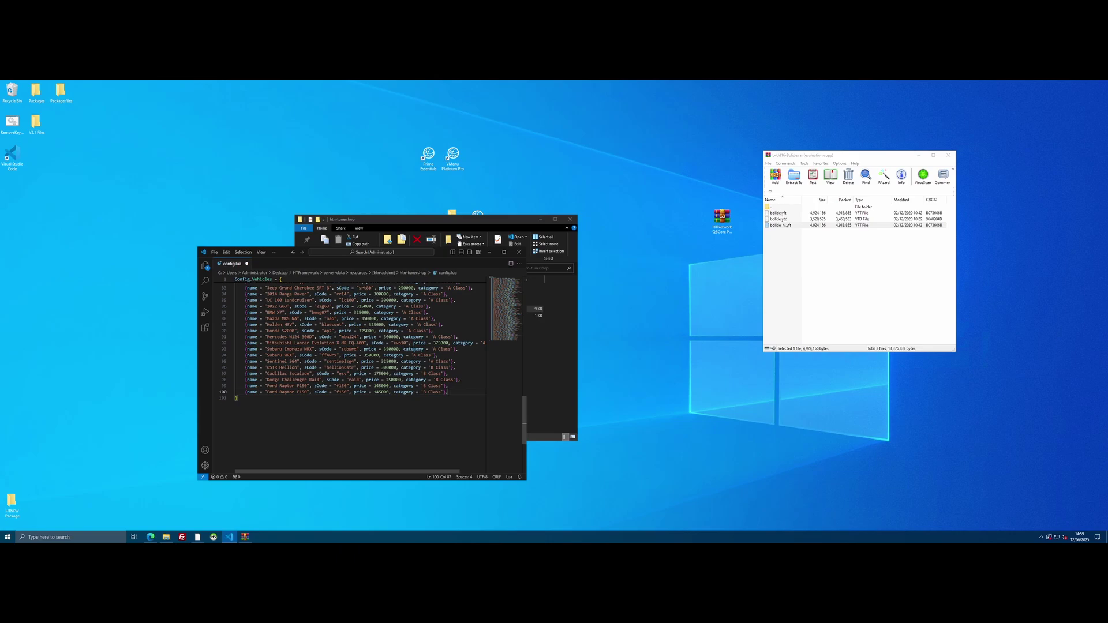
Set the sCode of the duplicated vehicle entry to "bolide", matching the model file name in the archive
click(783, 212)
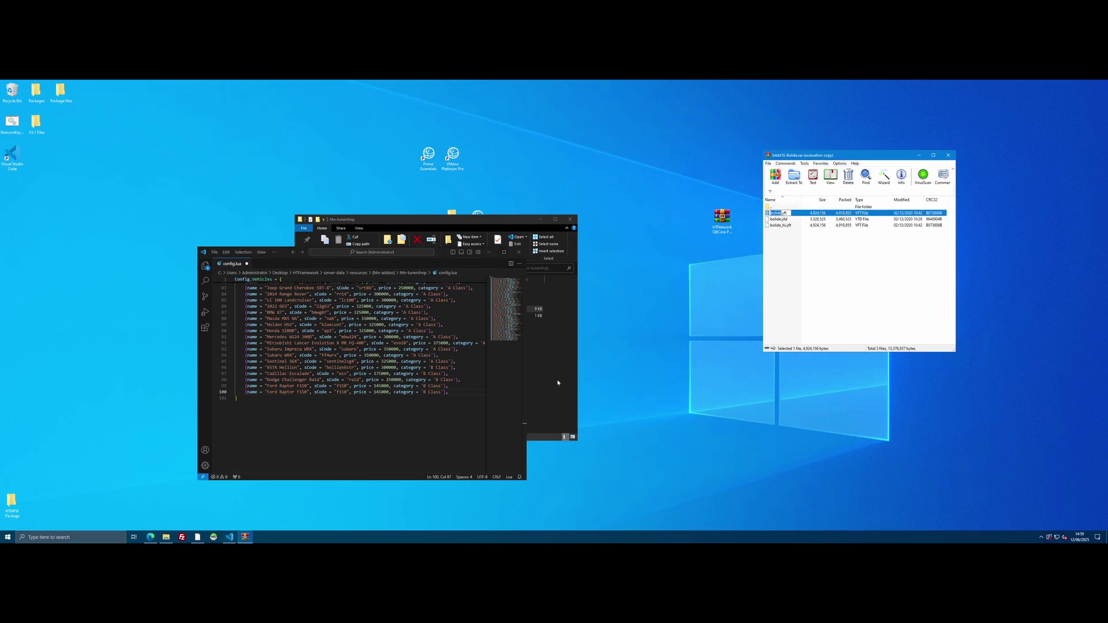
double_click(341, 392)
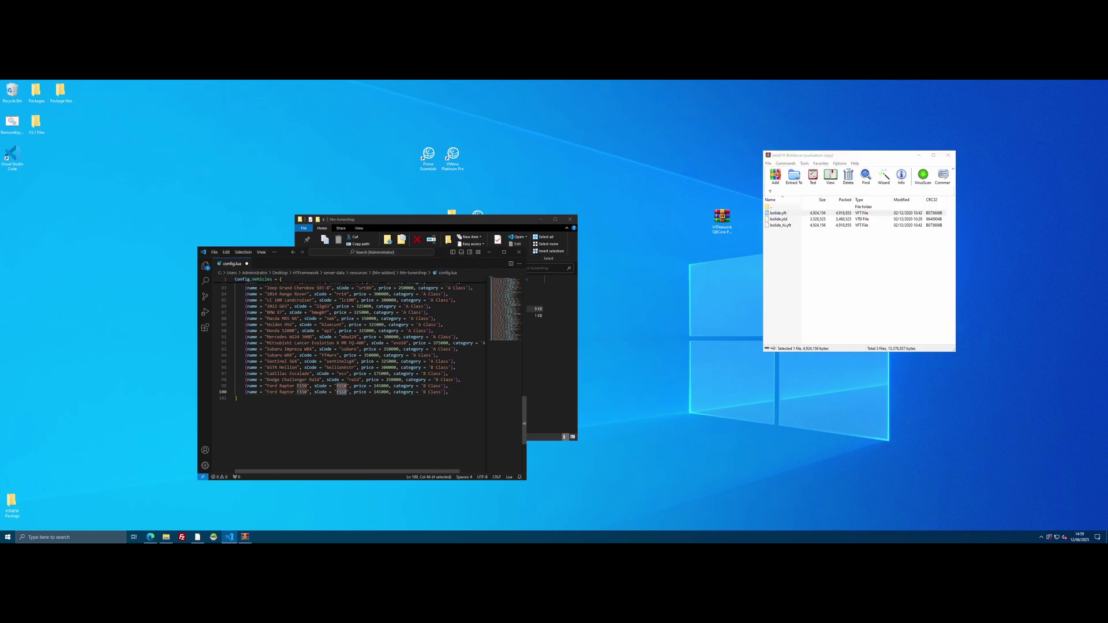
text(bolide)
Set the name of the bolide entry to "2020 Bugatti Bolide", taking the wording from the mod's download page
key(ctrl+shift+Left)
key(ctrl+shift+Left)
key(ctrl+shift+Left)
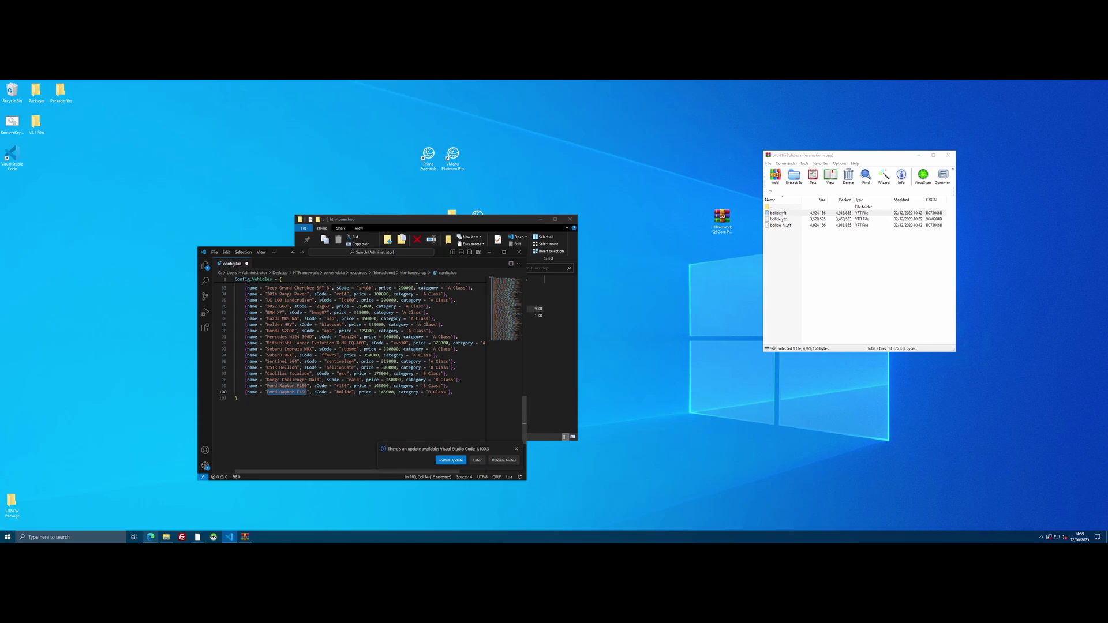
key(alt+Tab)
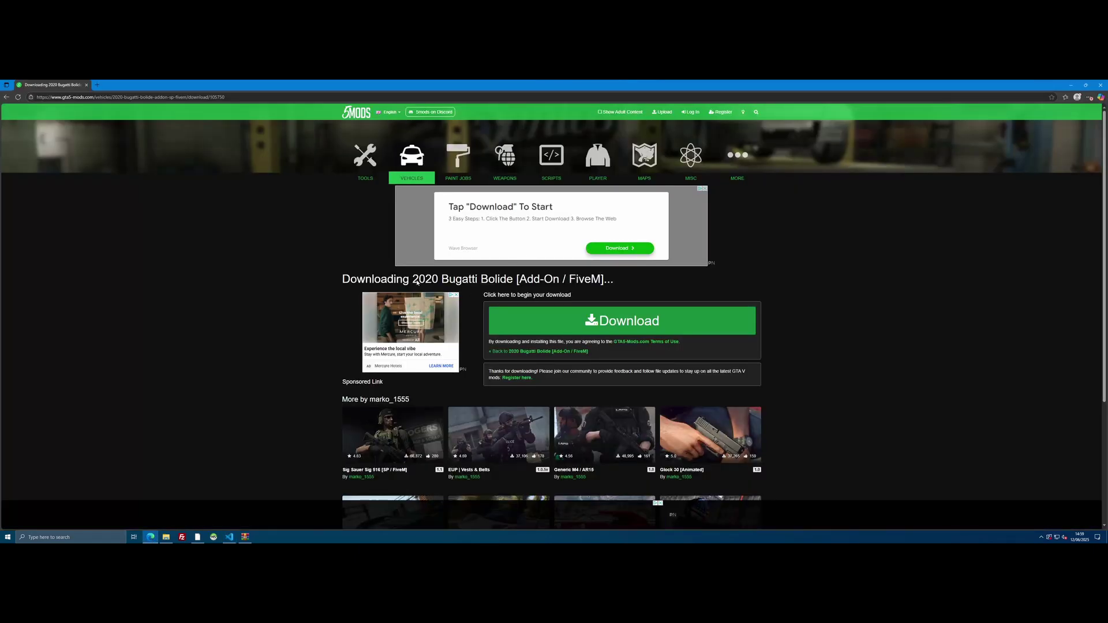
drag(412, 279, 488, 279)
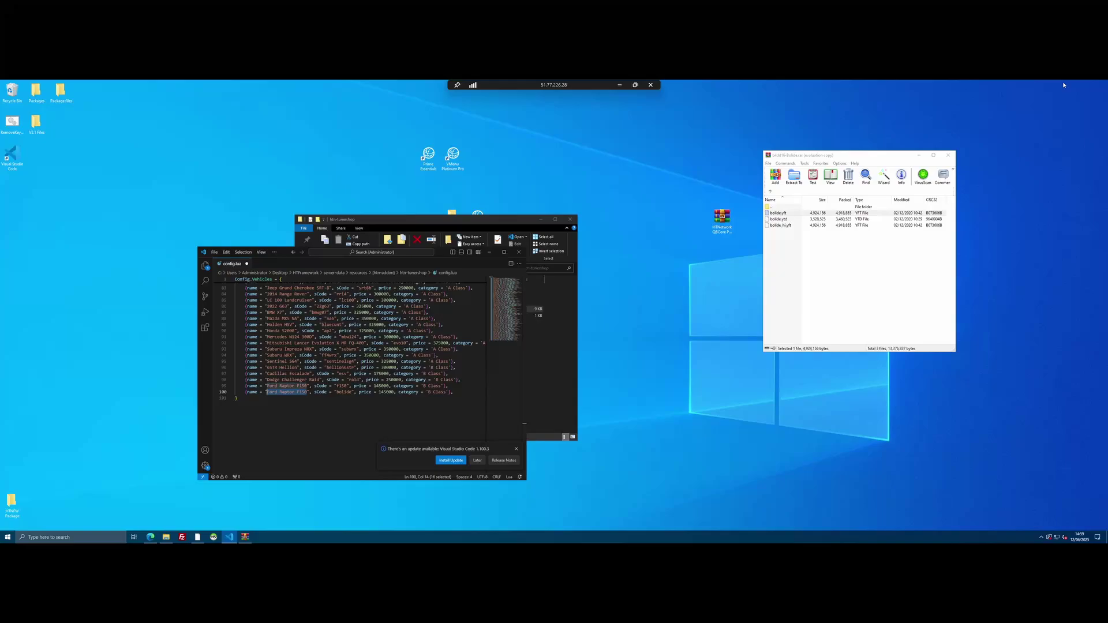
click(1070, 85)
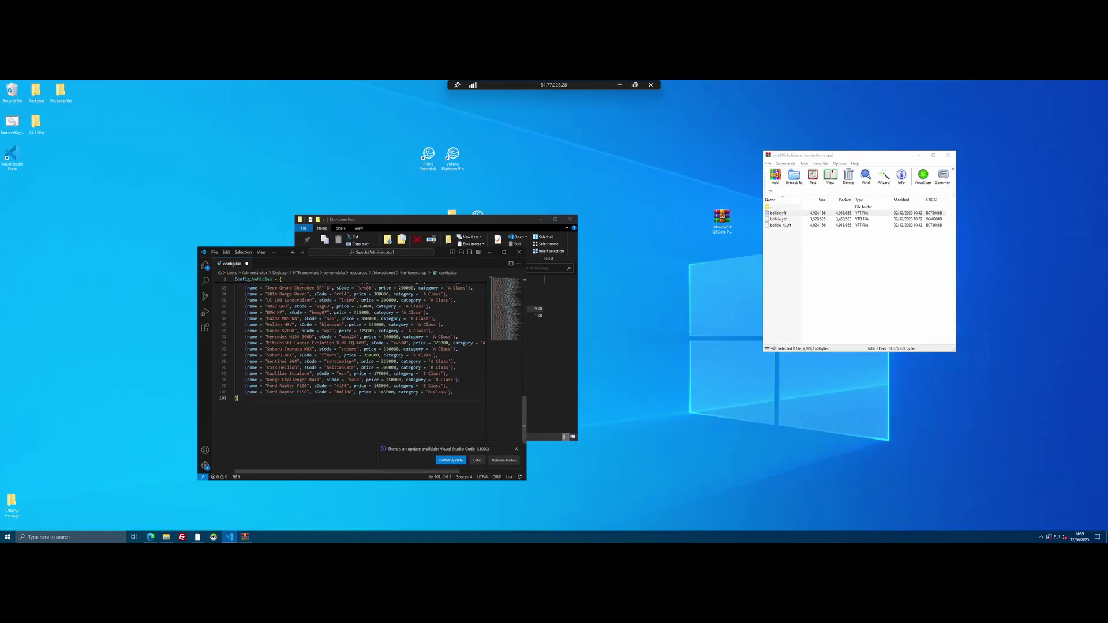
drag(306, 391, 267, 392)
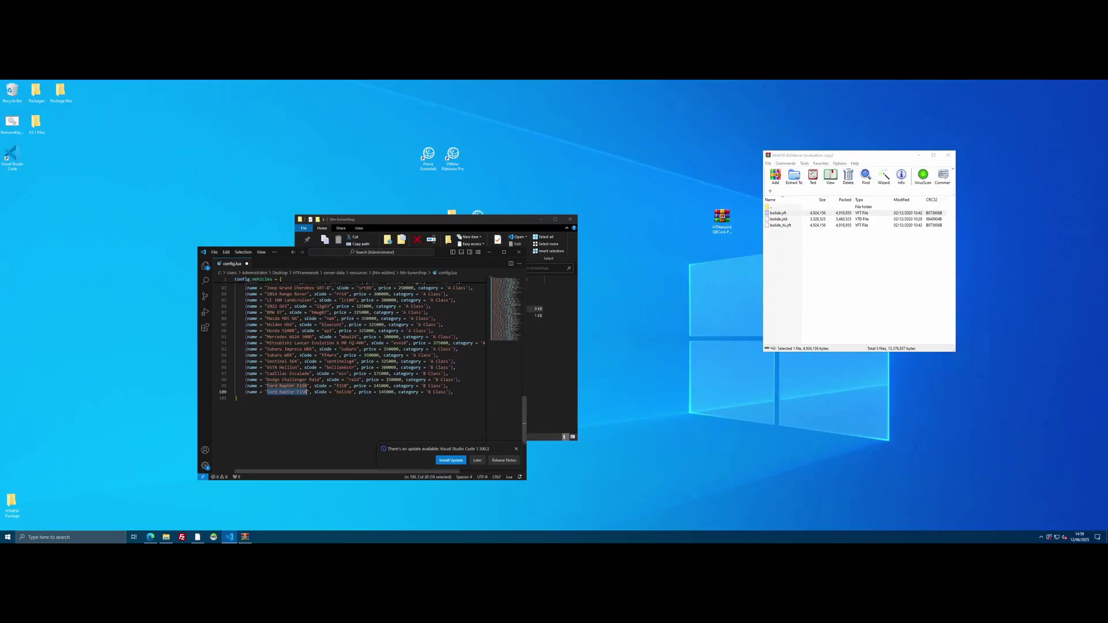
text(2020 Bugatti Bolide)
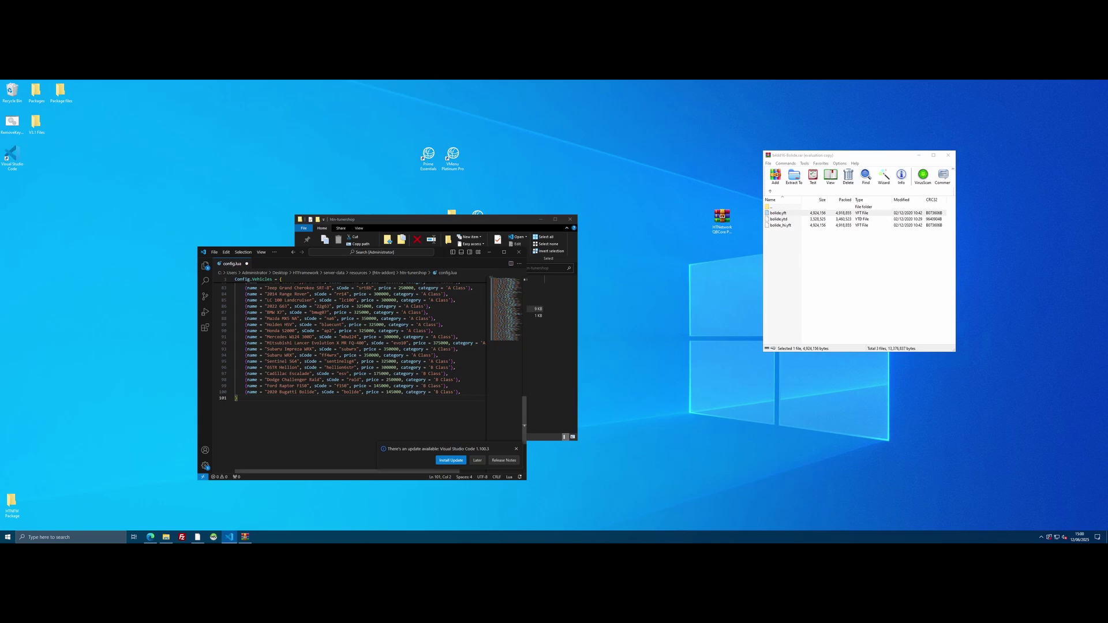
Set the price of the 2020 Bugatti Bolide entry to 2000000 and its category to 'X Class'
double_click(394, 392)
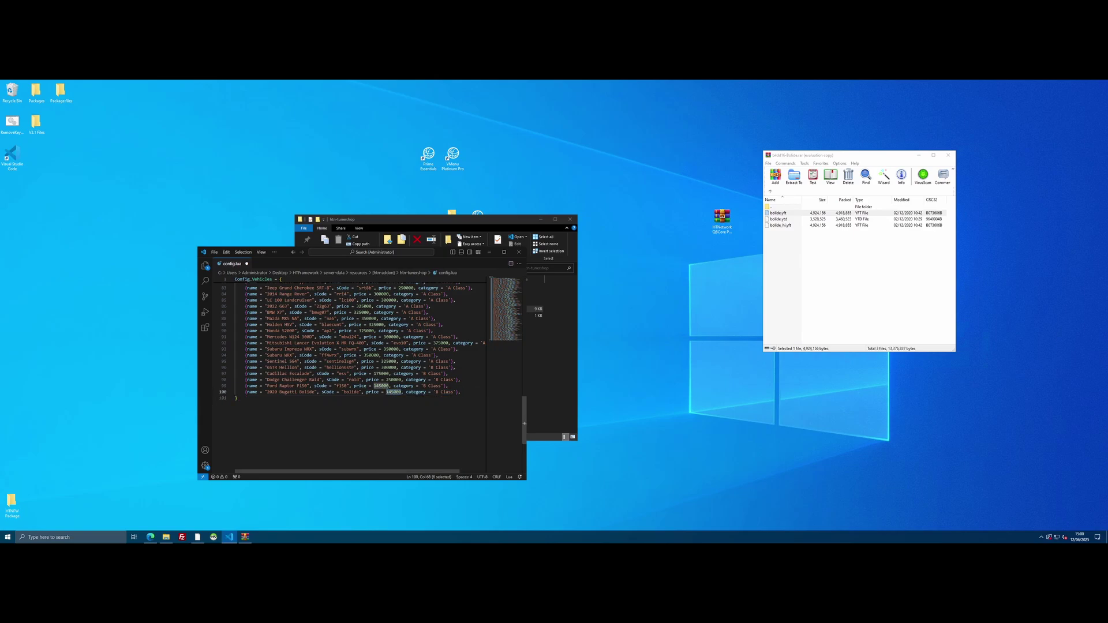
text(2000000)
scroll(352, 369, up, 12)
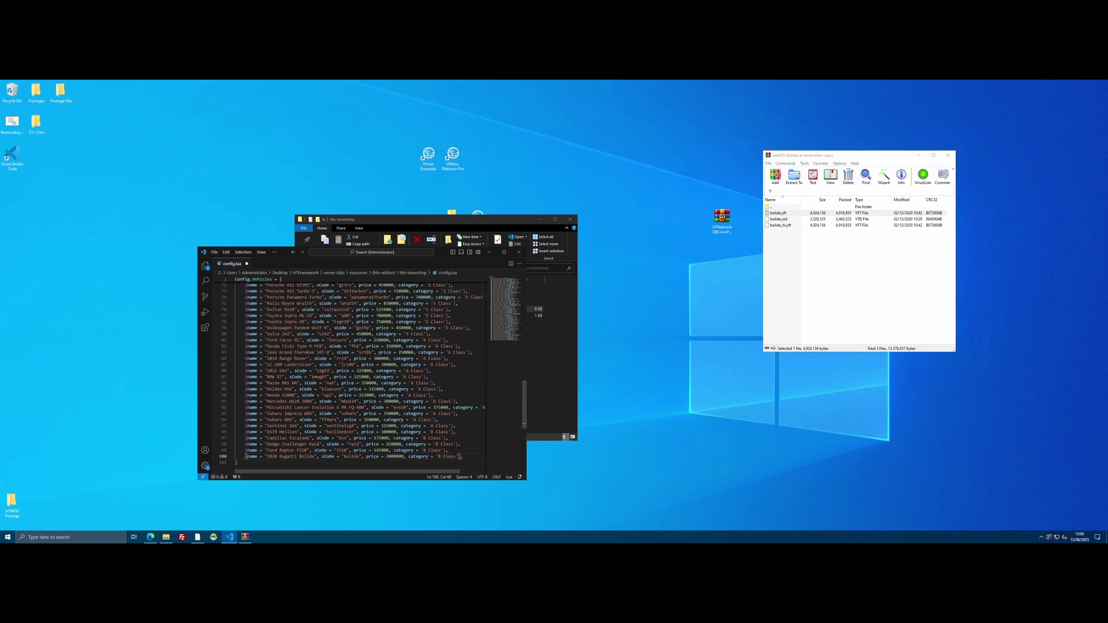
scroll(352, 375, up, 13)
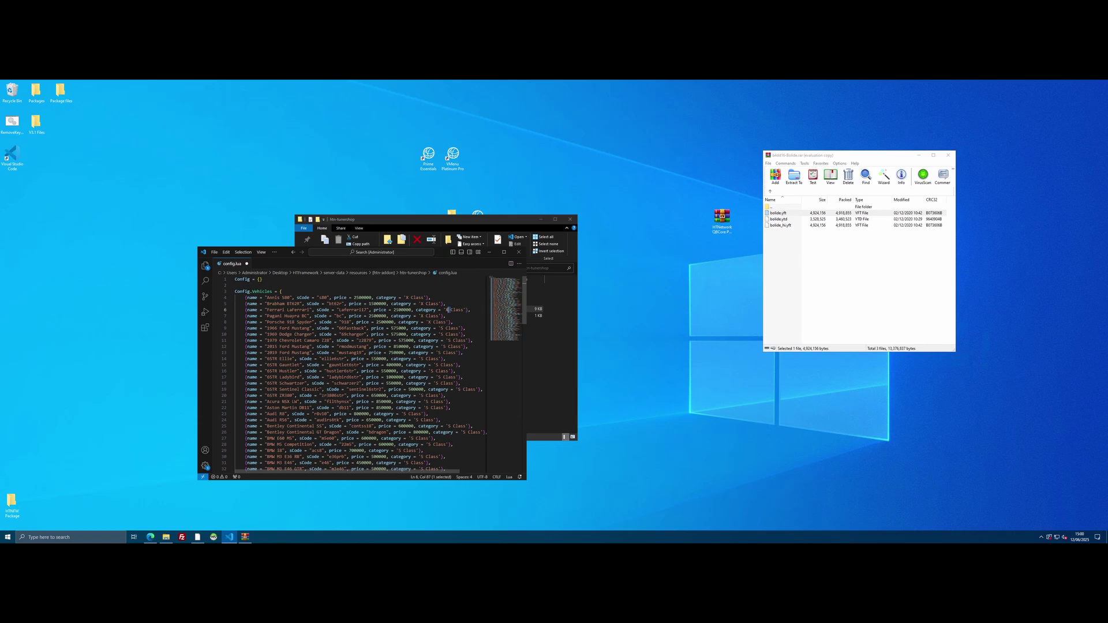
scroll(352, 375, down, 20)
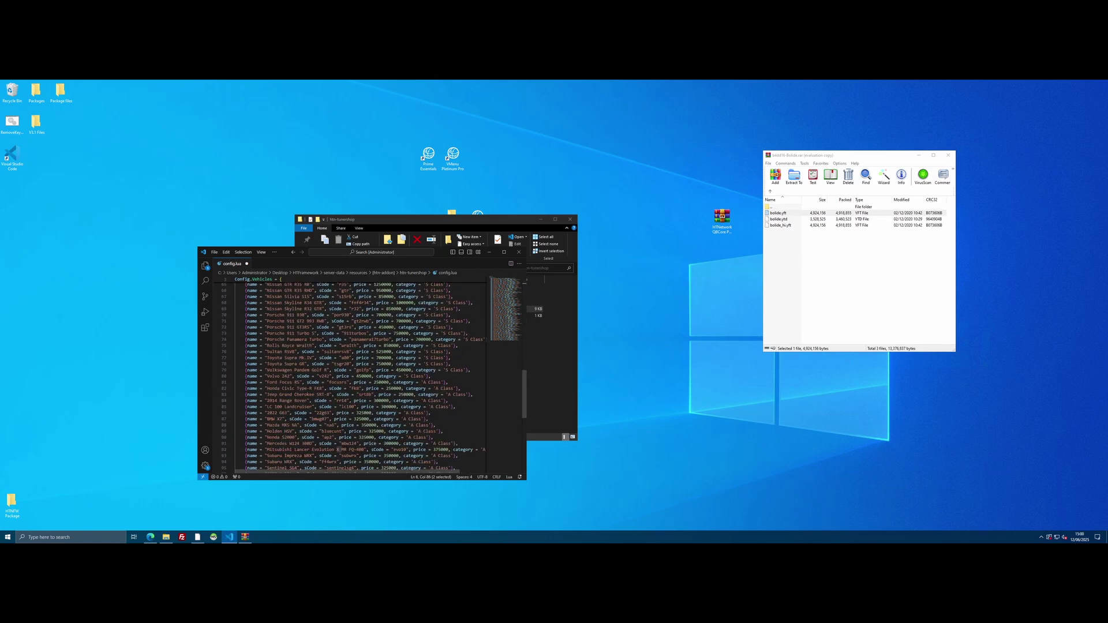
scroll(352, 323, up, 1)
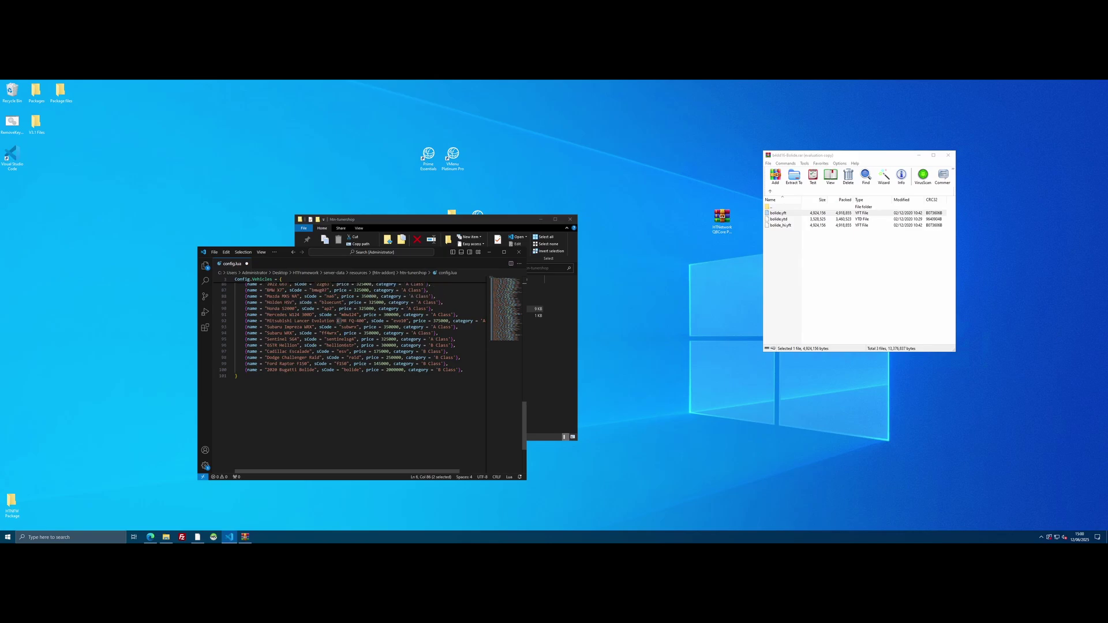
double_click(439, 370)
text(X)
Save config.lua, close the editor and the archive window, and return to the server-data folder
click(214, 252)
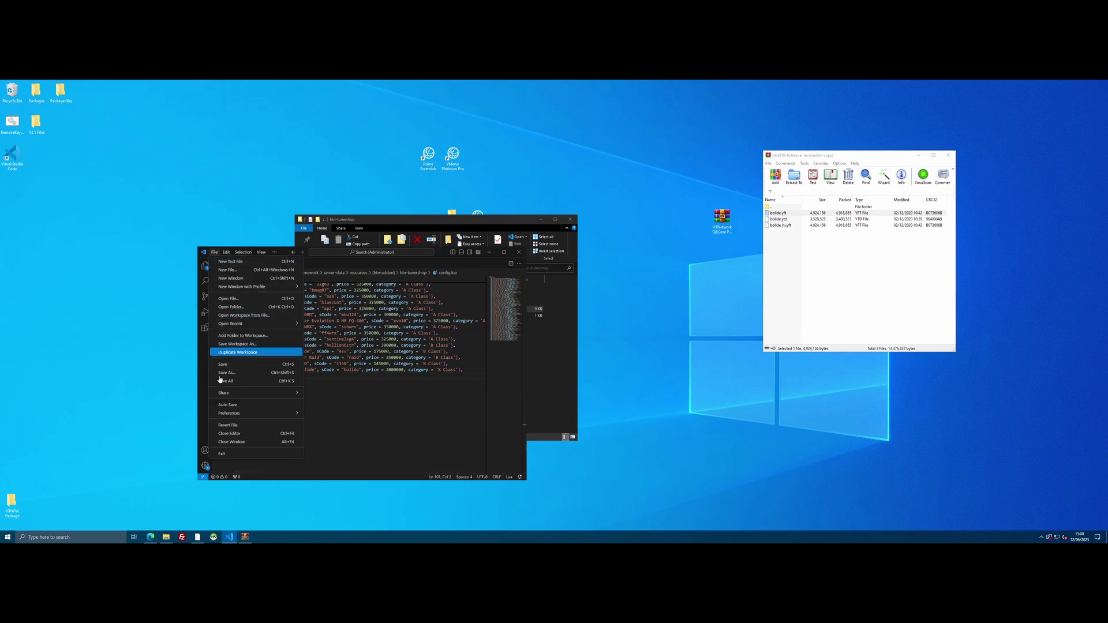
click(248, 364)
click(519, 252)
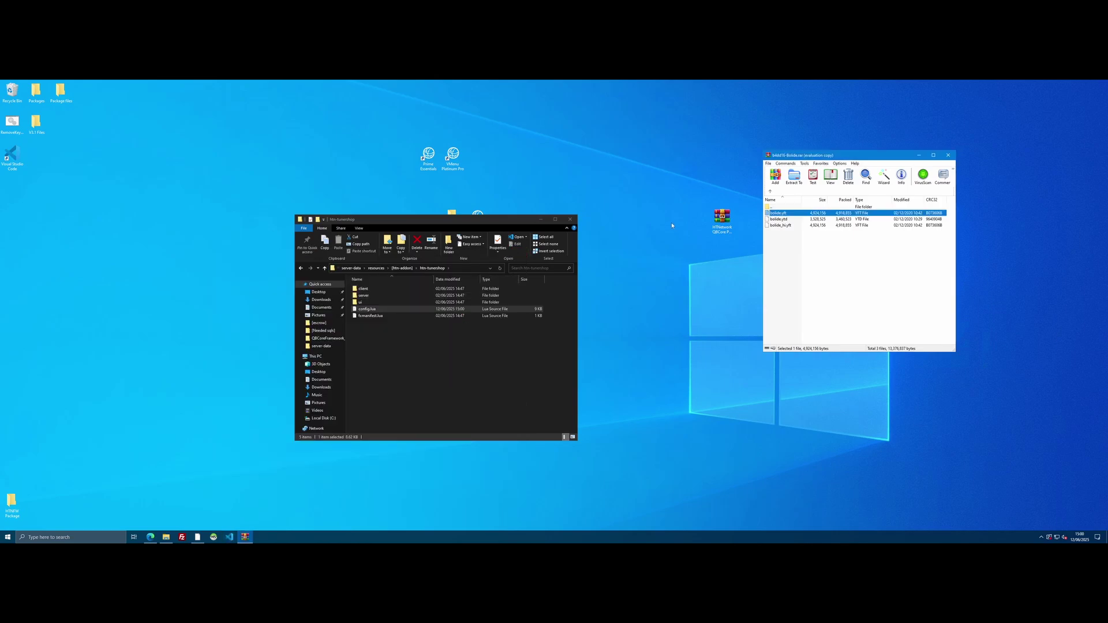
click(947, 154)
click(351, 268)
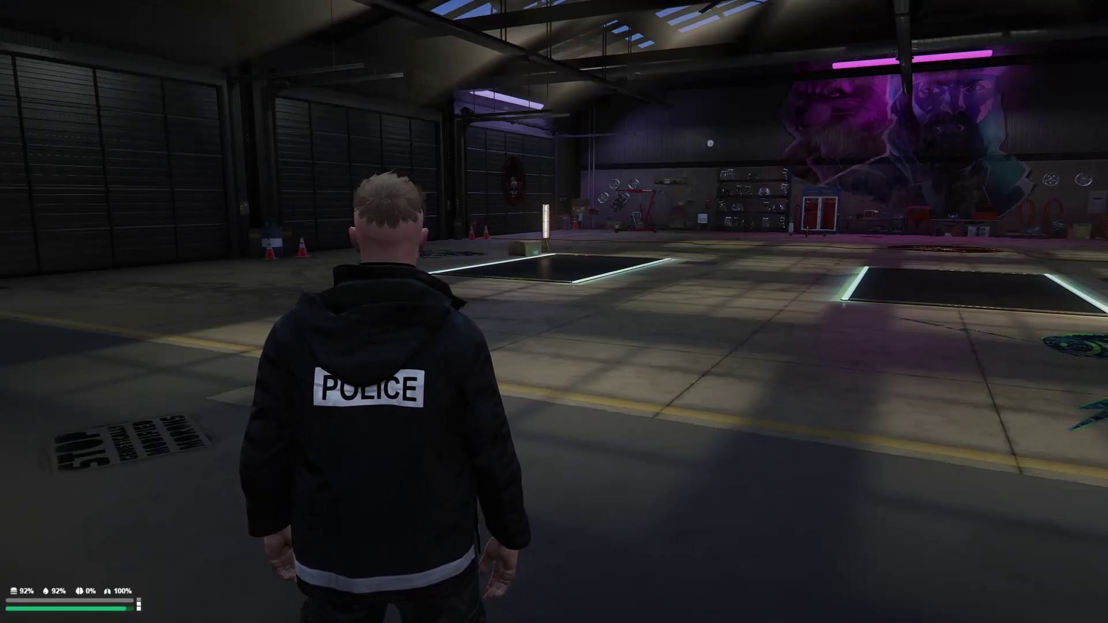
In the FiveM game, spawn a vehicle with the spawn code "bolide" through the HTN ACP staff commands
key(F10)
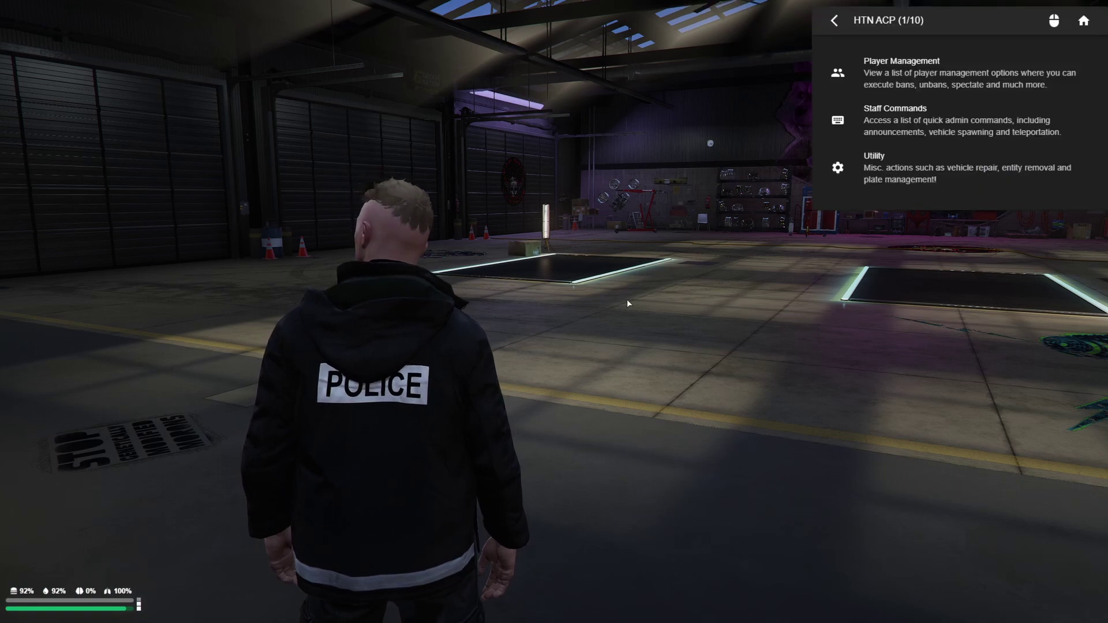
click(900, 120)
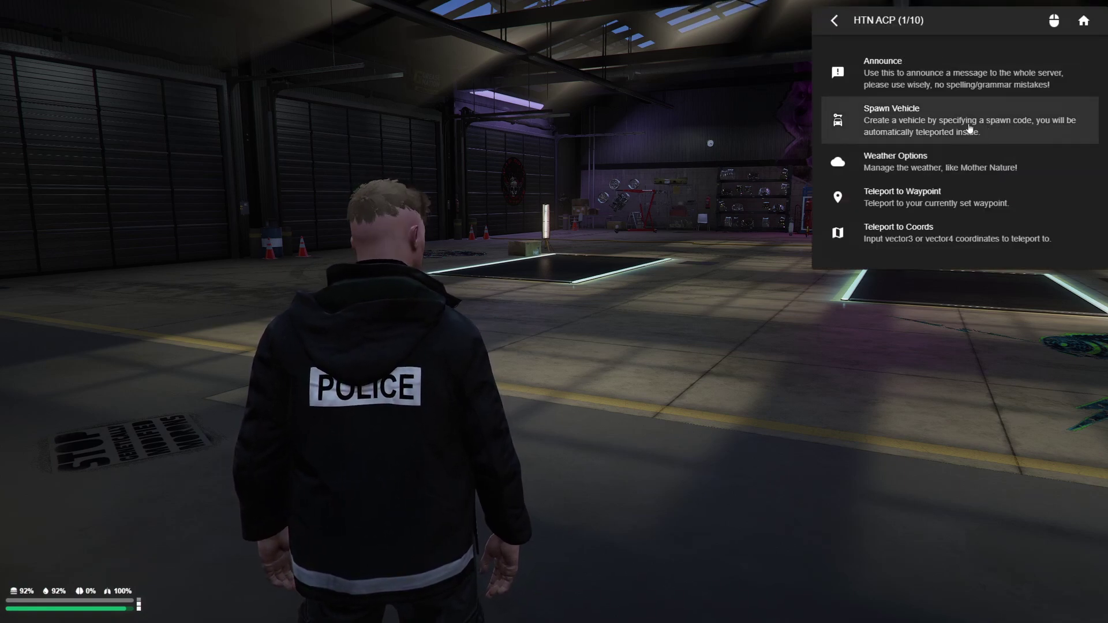
click(900, 120)
click(500, 295)
text(ocvt)
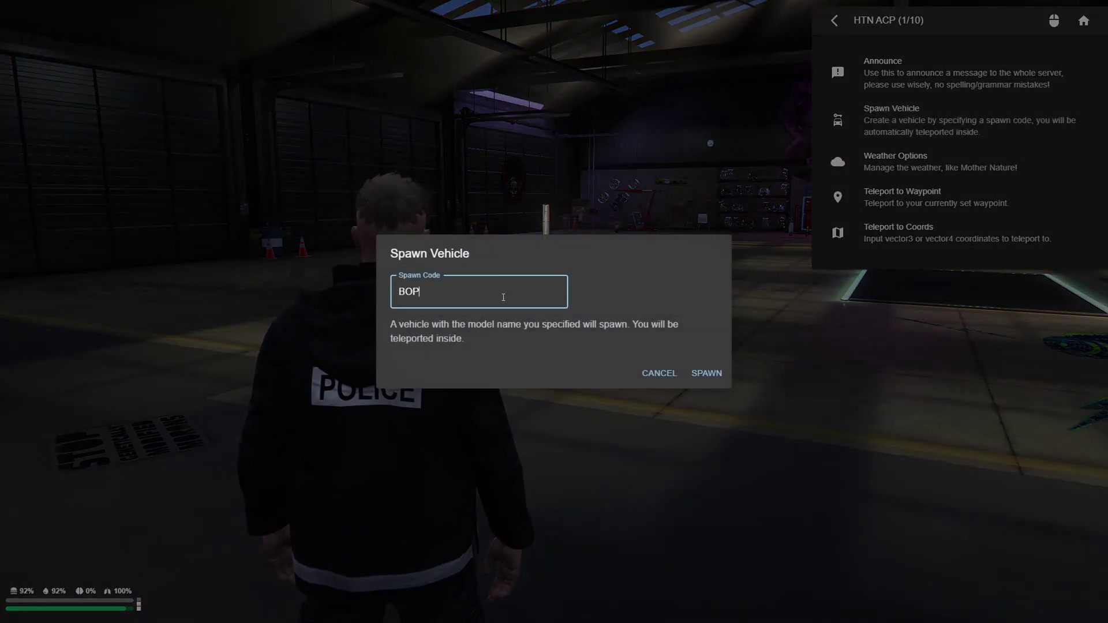
key(BackSpace)
key(BackSpace)
key(BackSpace)
key(BackSpace)
text(bolide)
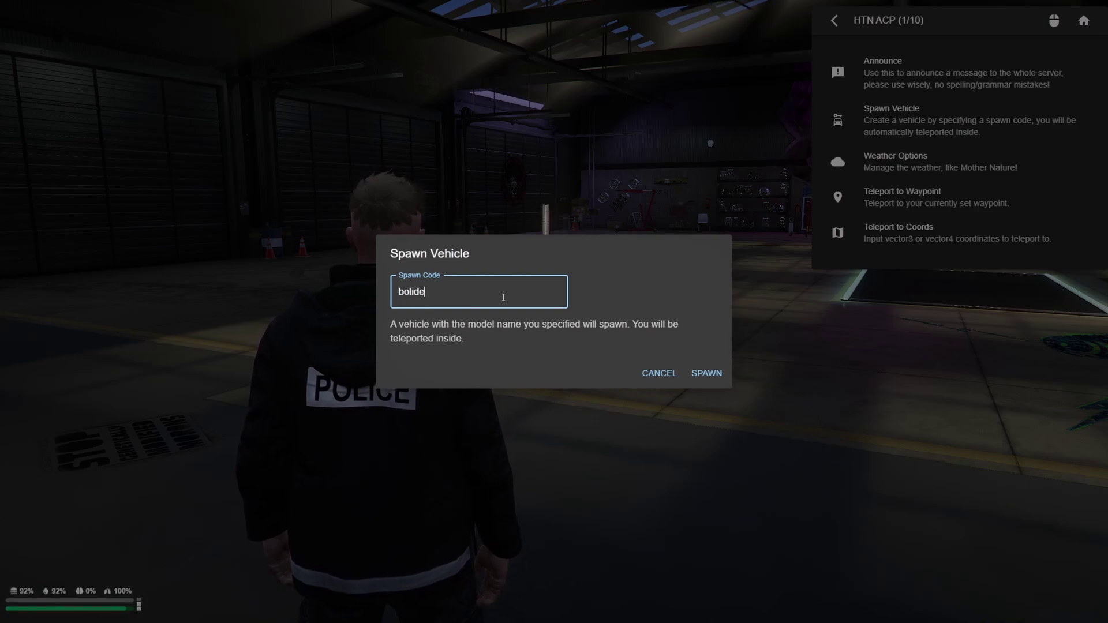
click(697, 373)
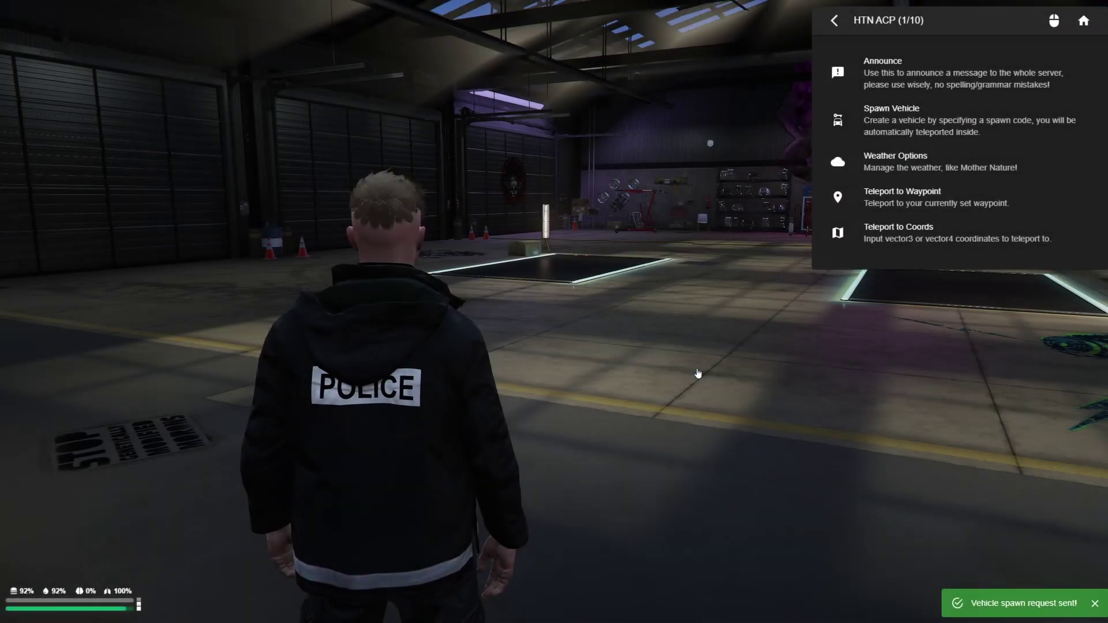
Leave the admin menu and drive the spawned Bolide across the garage floor to try it out
key(Escape)
key(w)
key(d)
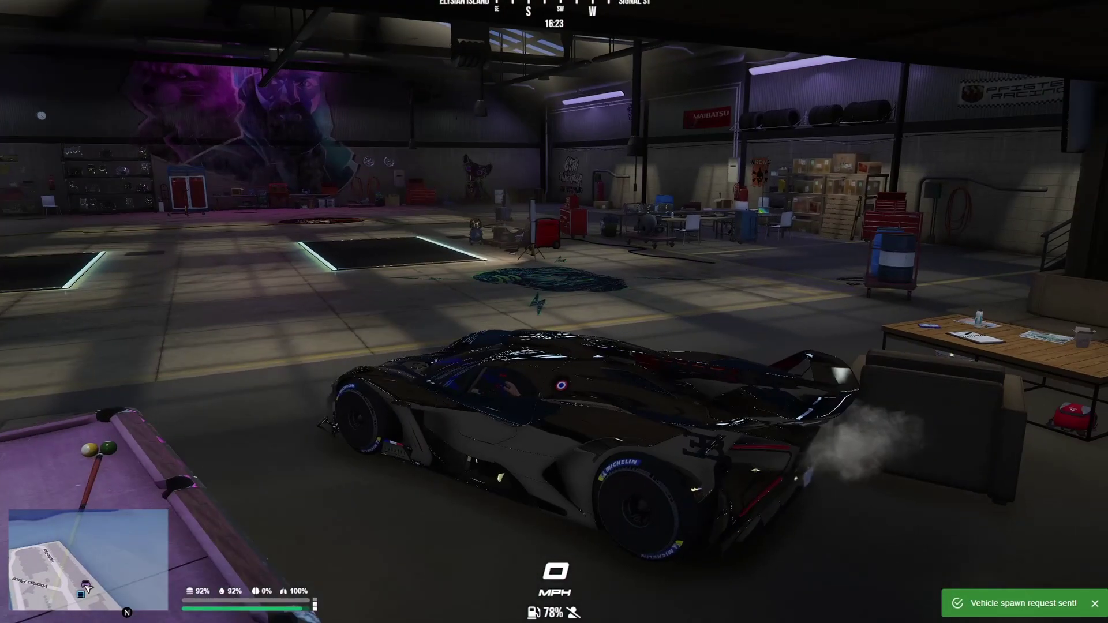
key(d)
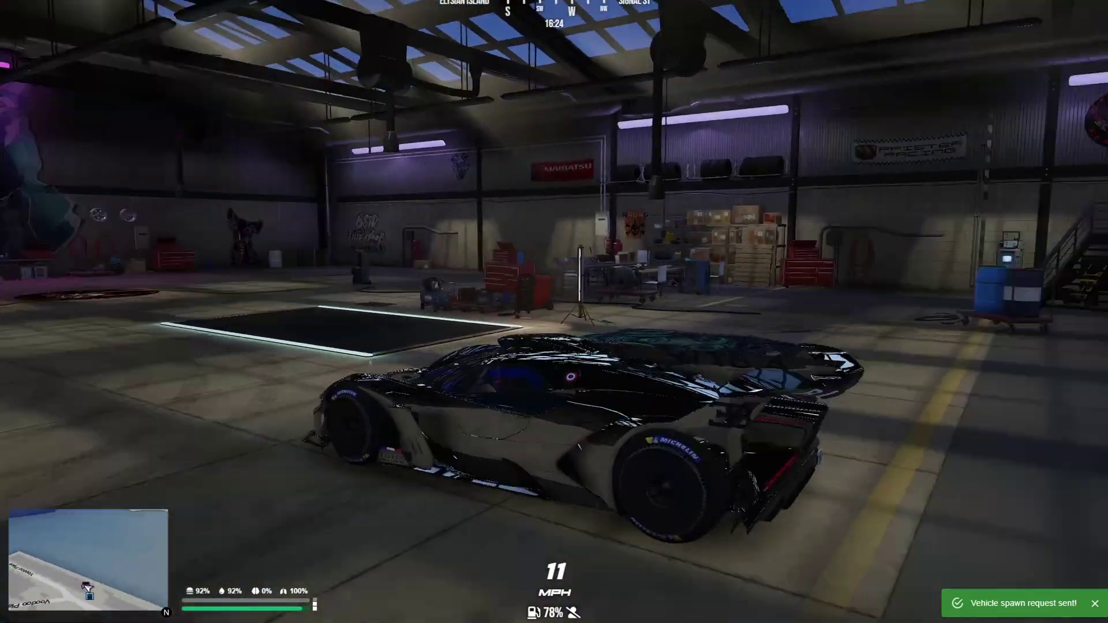
key(a)
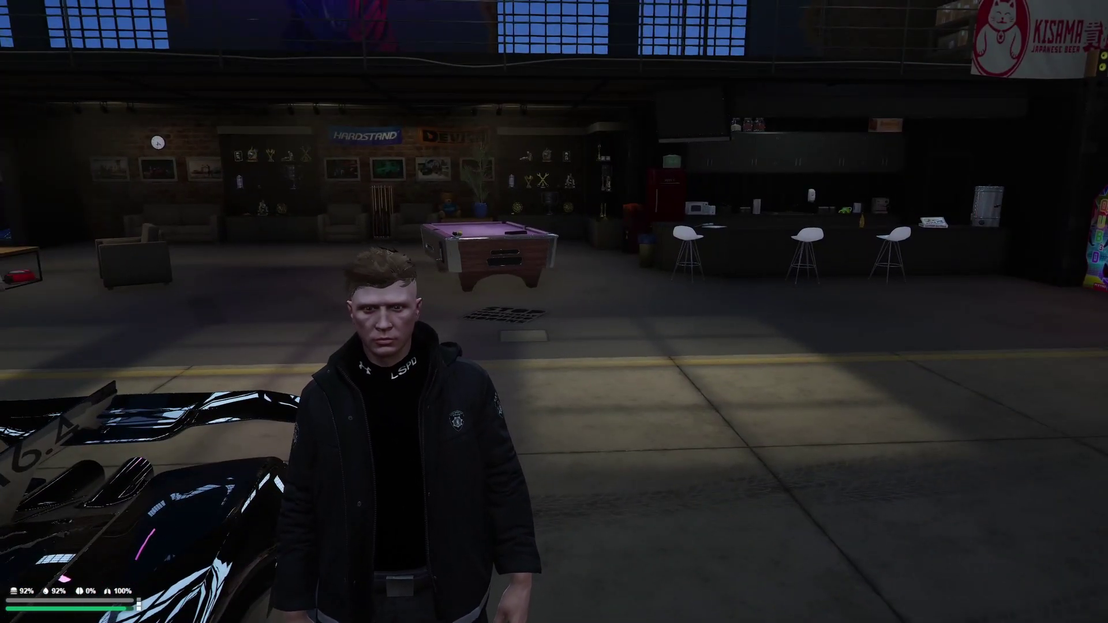
Run the setjob command for player ID 15 with the job tuner_shop and grade 6
key(Return)
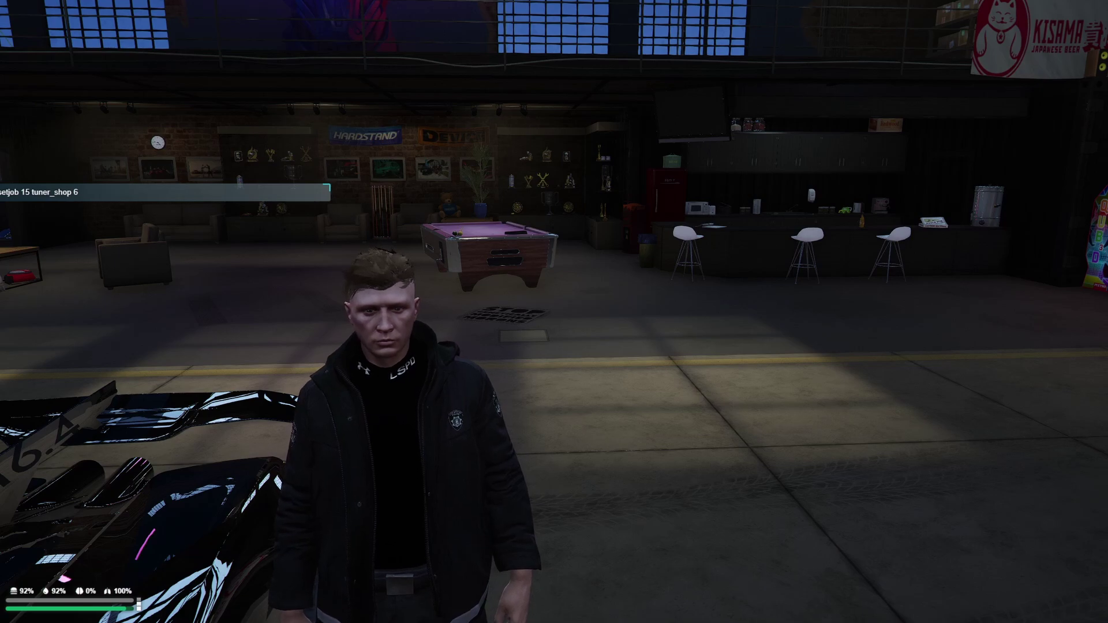
key(Return)
Check the location of Bad Boy Customs on the game map, and walk on through the lounge area
key(w)
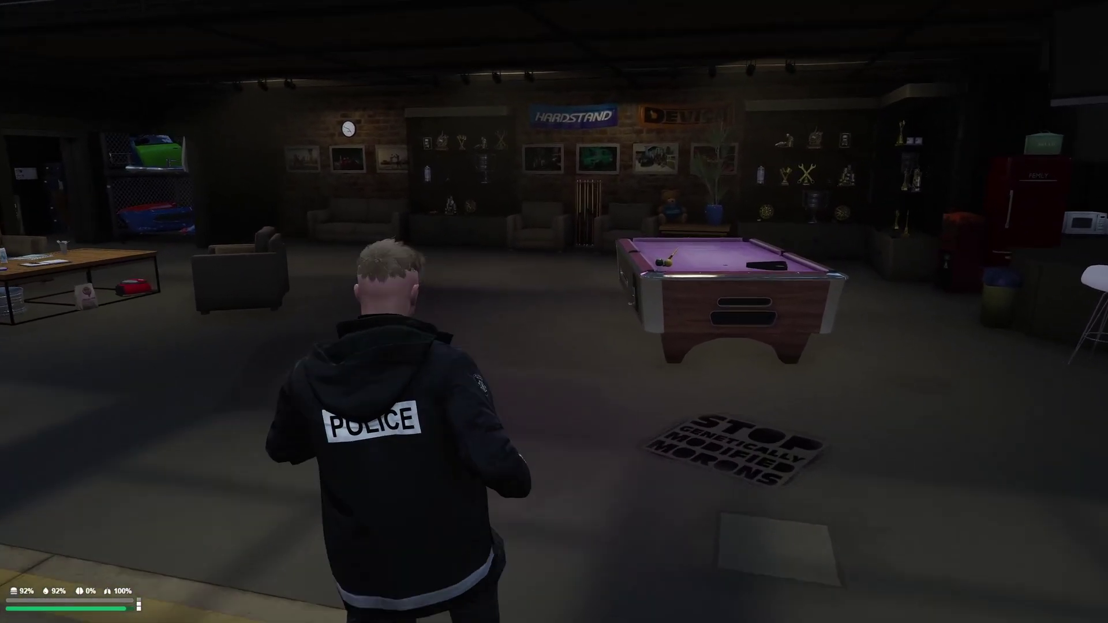
key(Escape)
click(740, 332)
scroll(740, 332, down, 2)
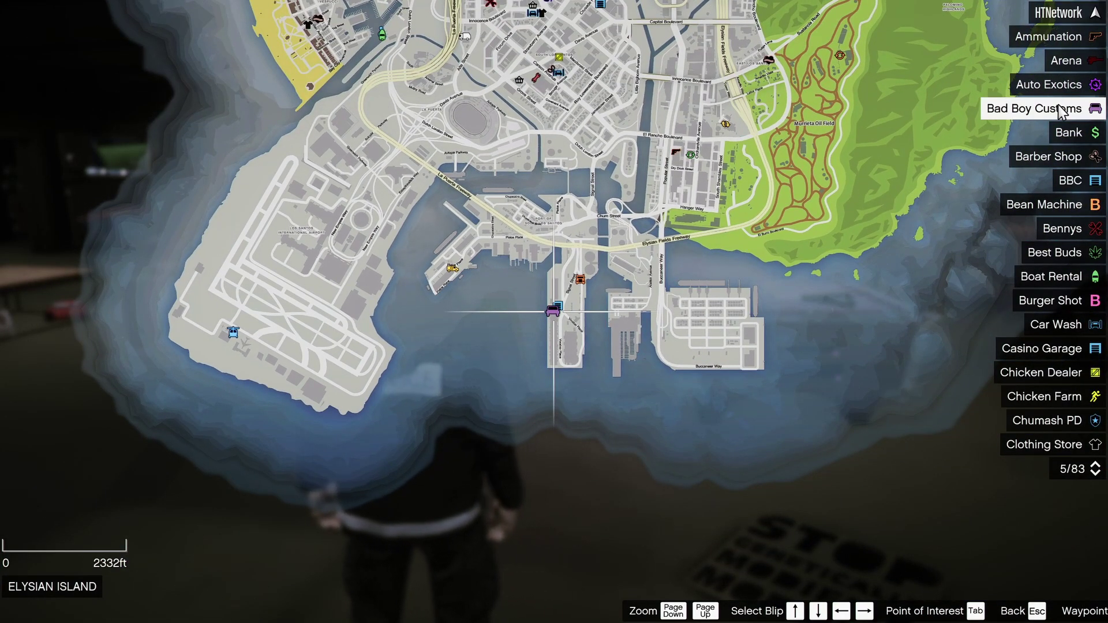
scroll(623, 341, down, 1)
key(Escape)
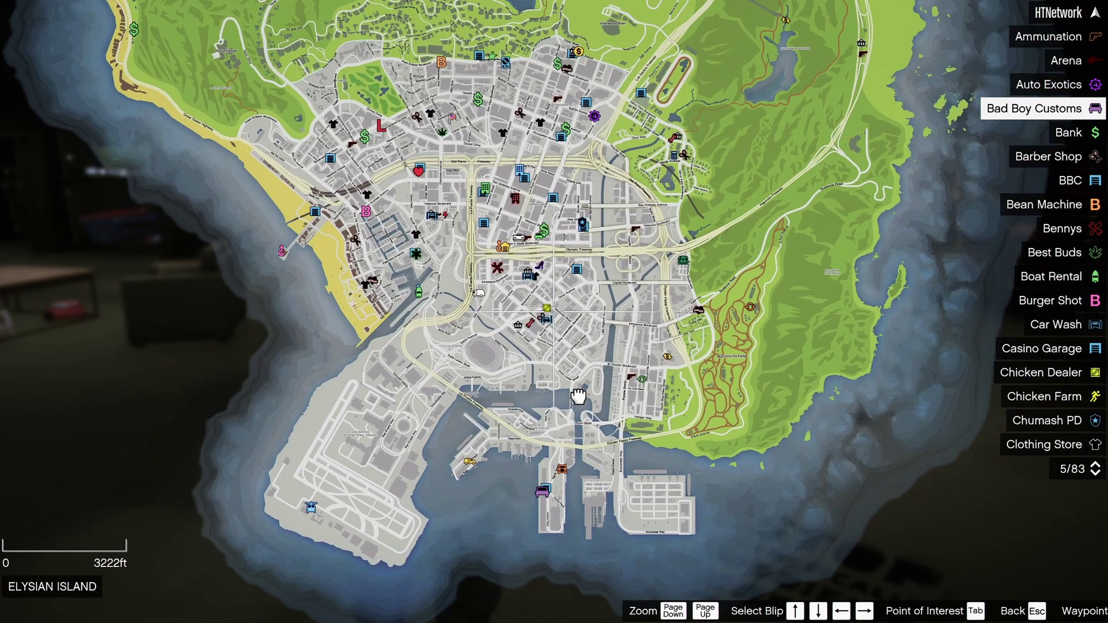
key(w)
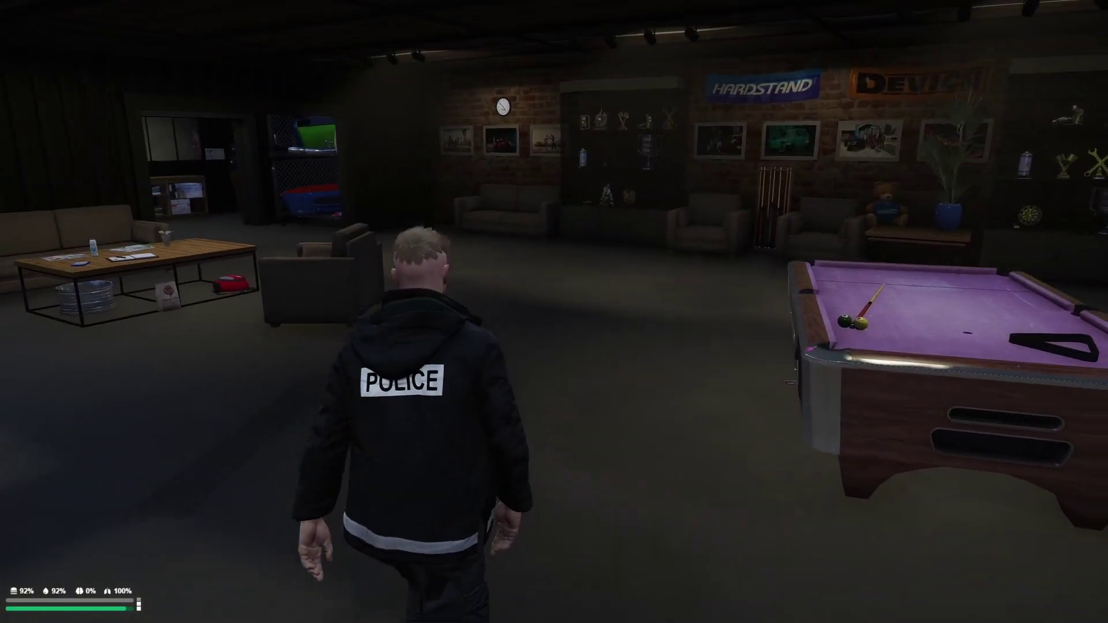
Walk through the lounge to the laptop on the office desk and open the tuner catalog
key(w)
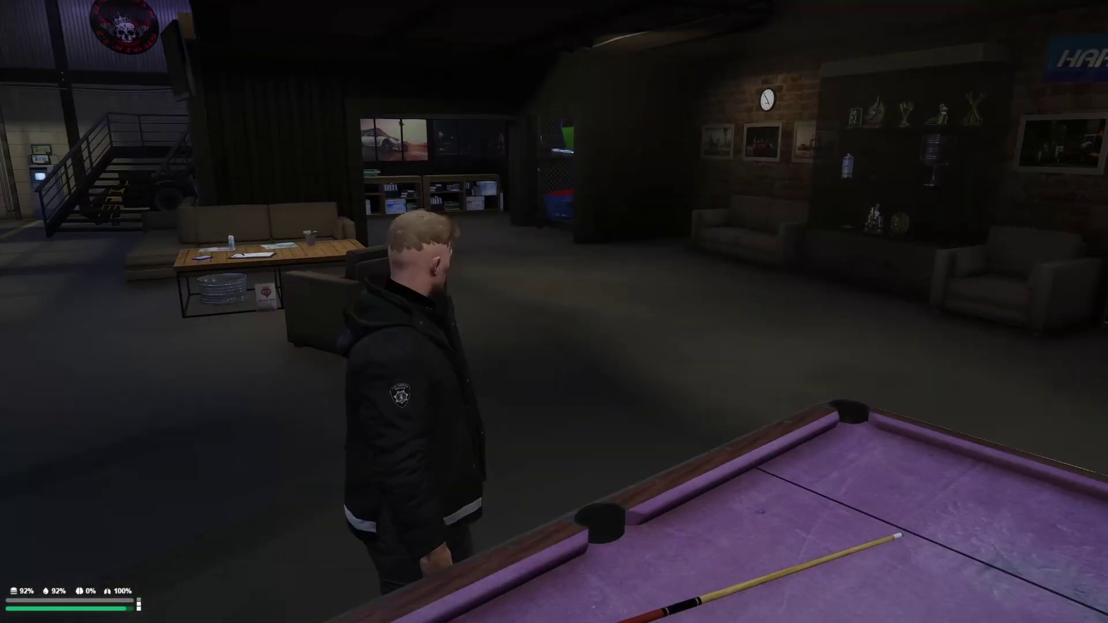
key(w)
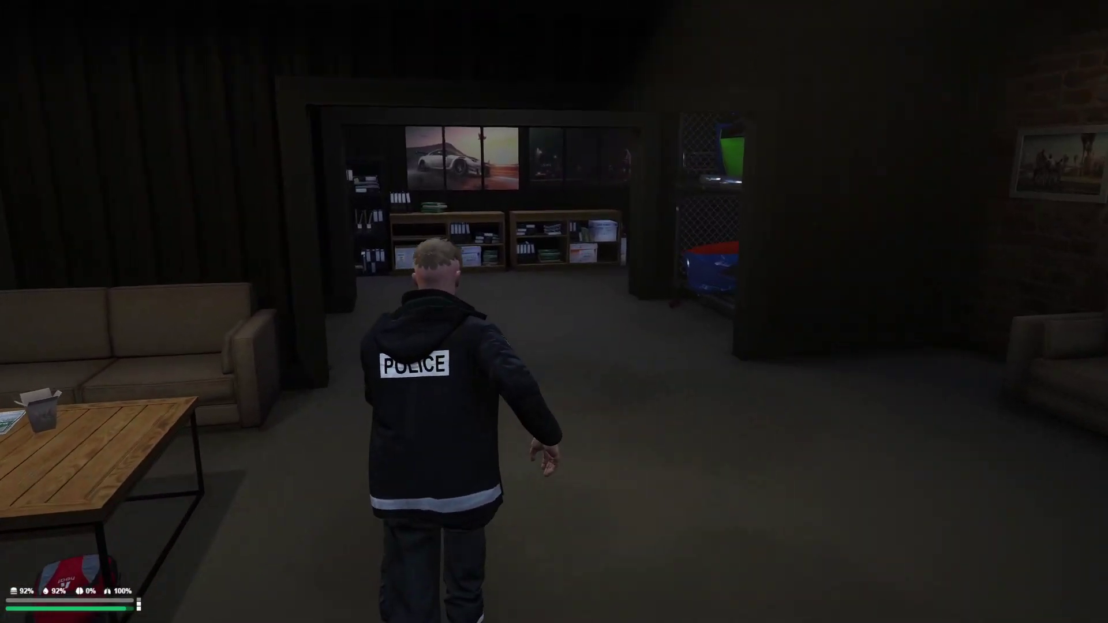
key(w)
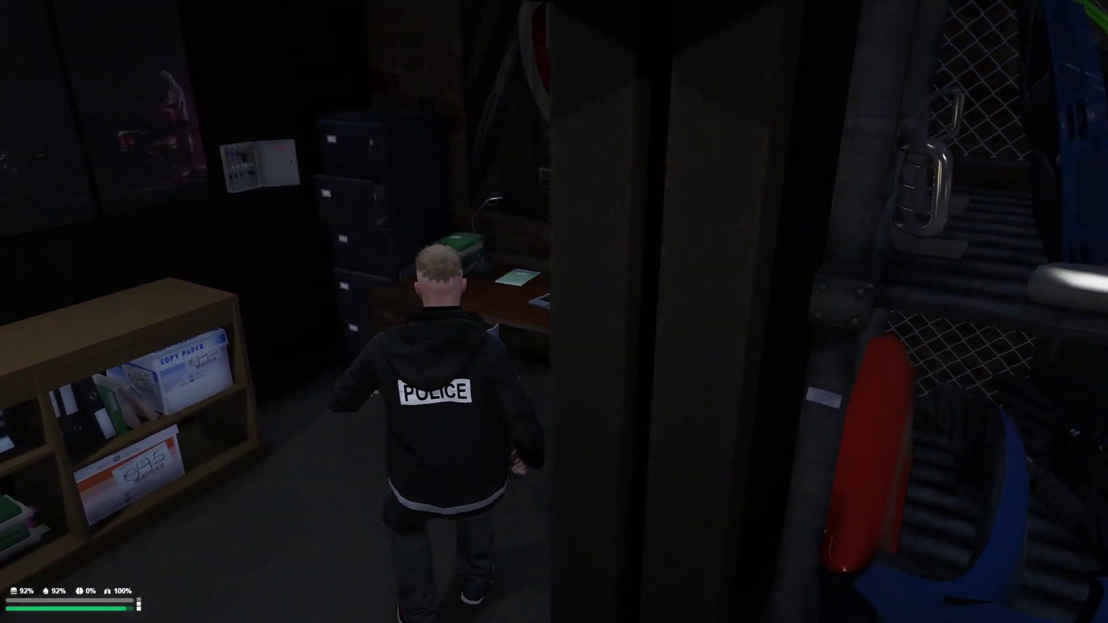
key(w)
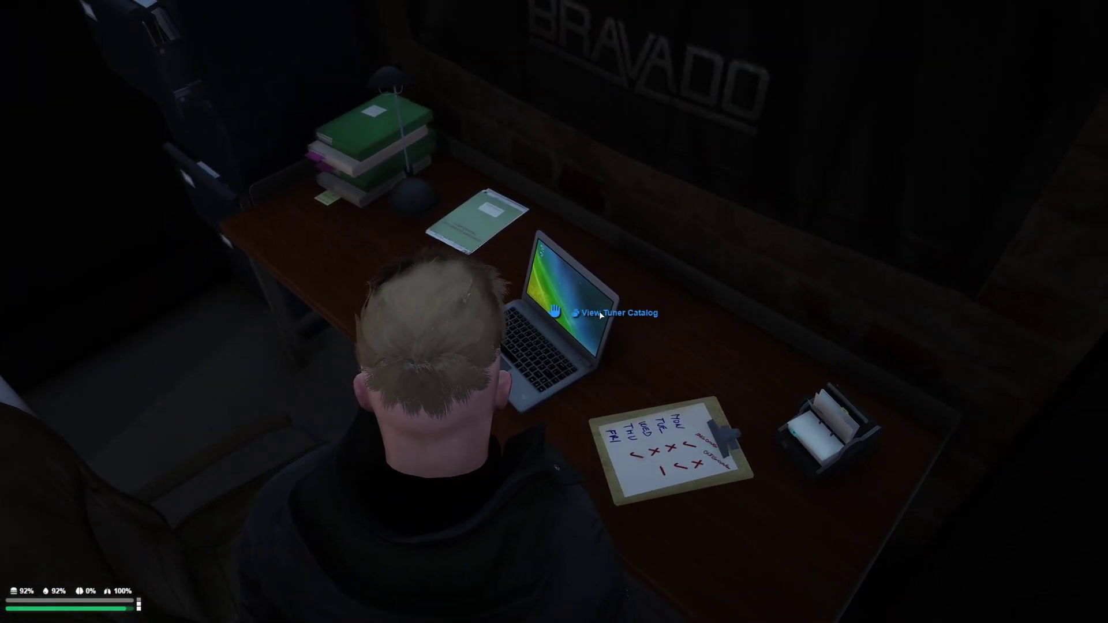
click(600, 312)
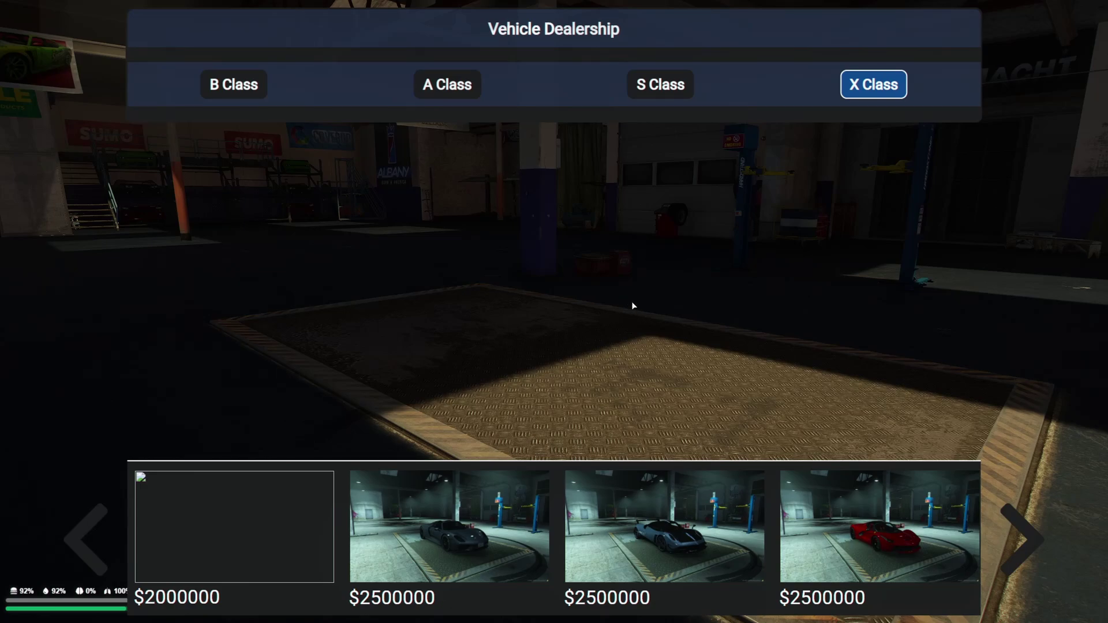
Check the B Class and X Class listings in the vehicle dealership, and select the first X Class car, priced $2000000
click(236, 97)
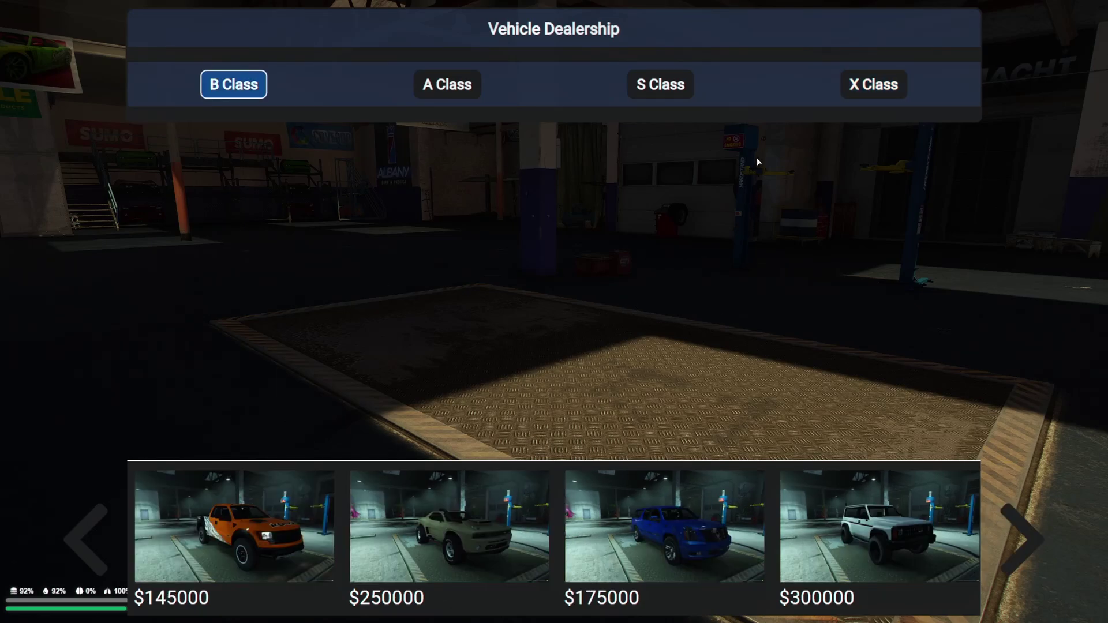
click(859, 94)
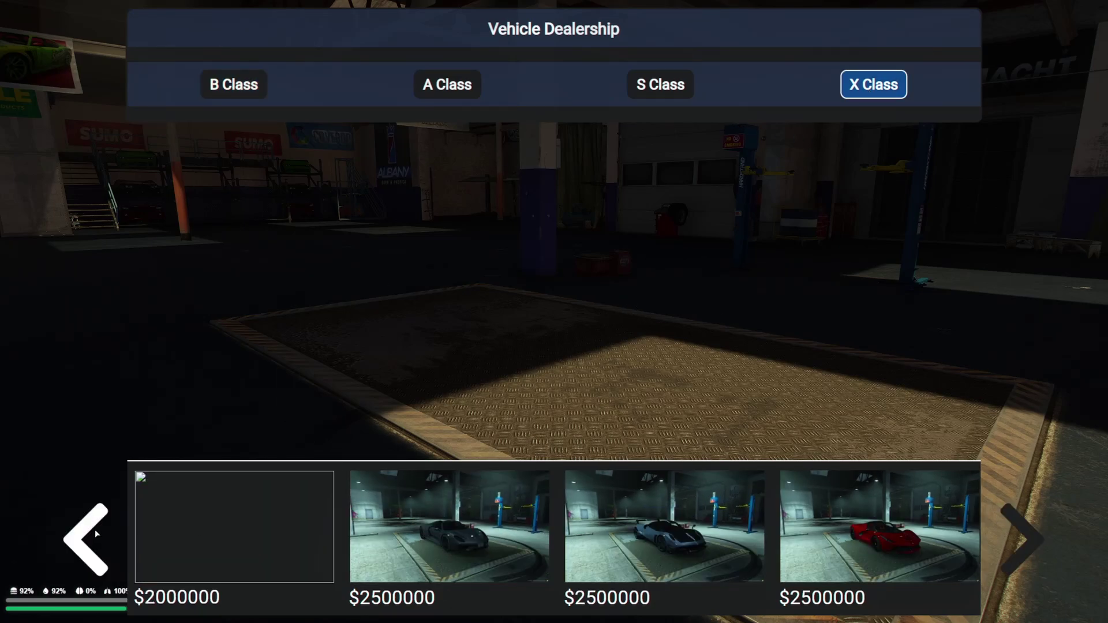
click(240, 539)
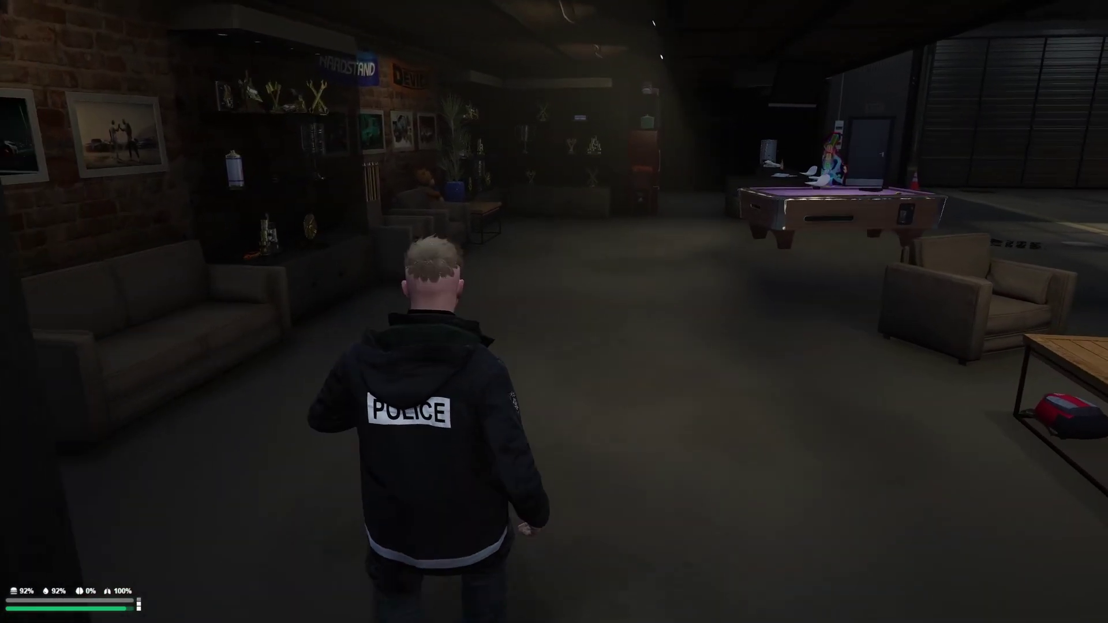
Switch to File Explorer and look through the vehicle PNG images in htn-tunershop's ui/imgs folder
key(alt+Tab)
key(Tab)
key(Tab)
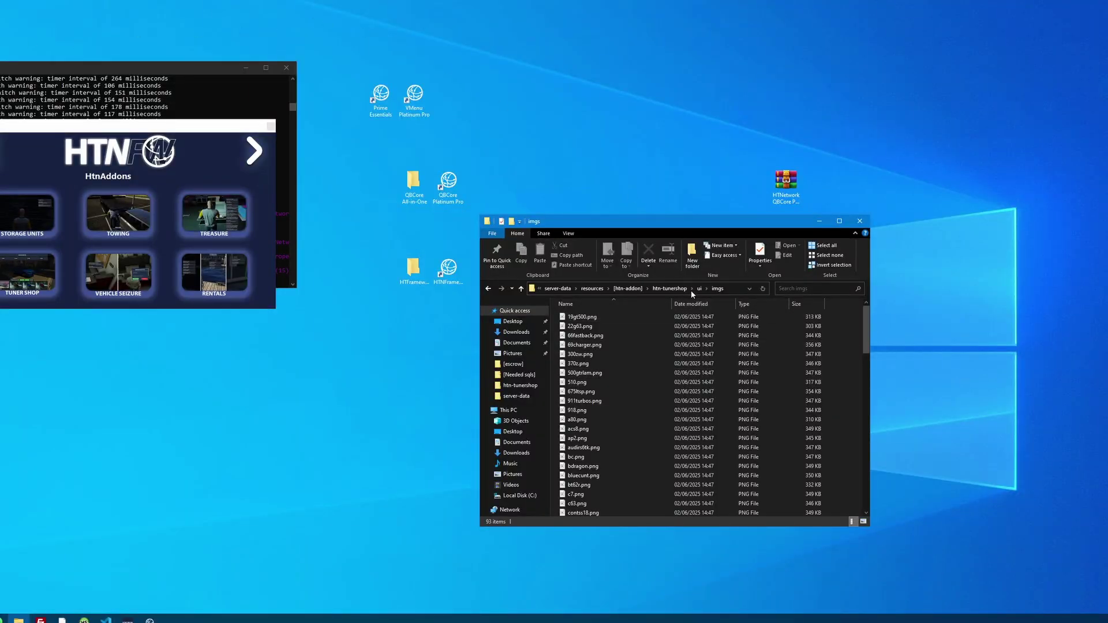
click(669, 289)
double_click(593, 337)
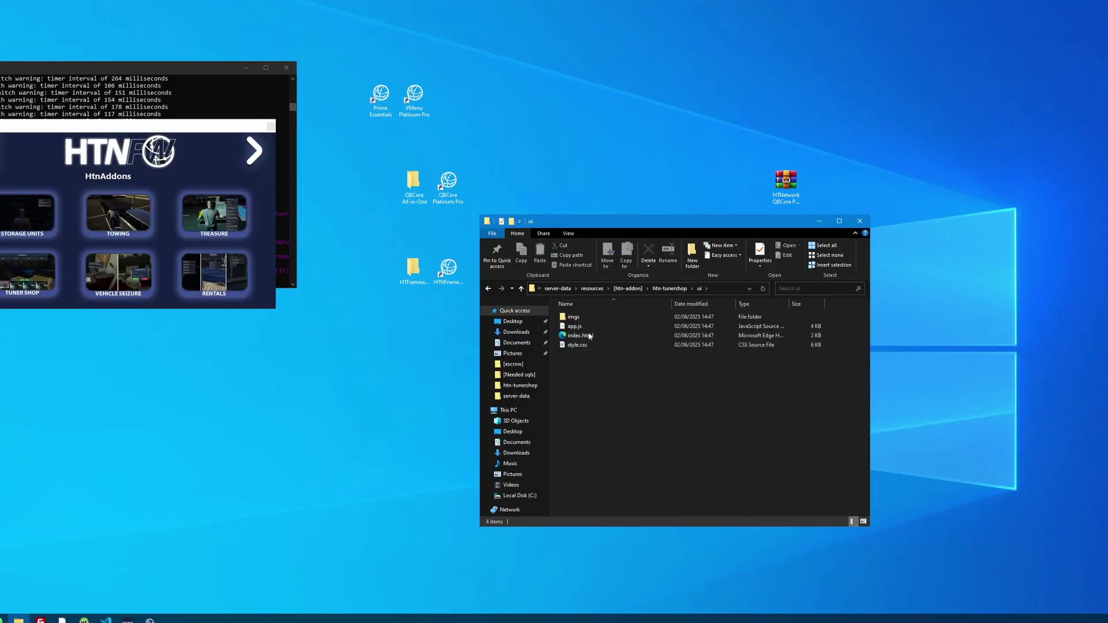
double_click(585, 316)
scroll(749, 394, down, 4)
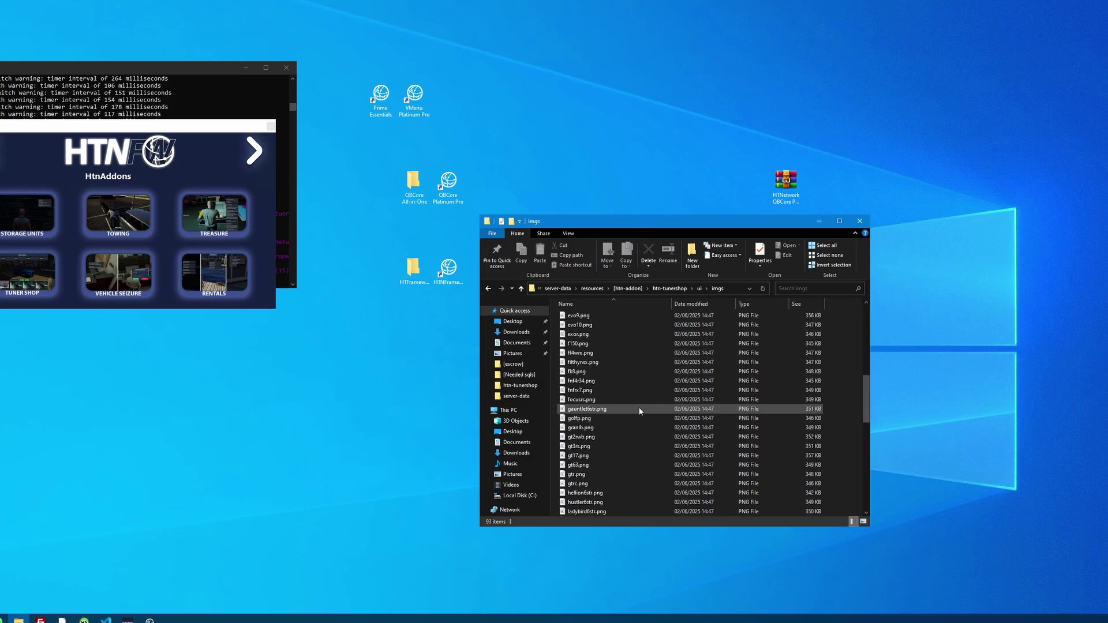
click(632, 382)
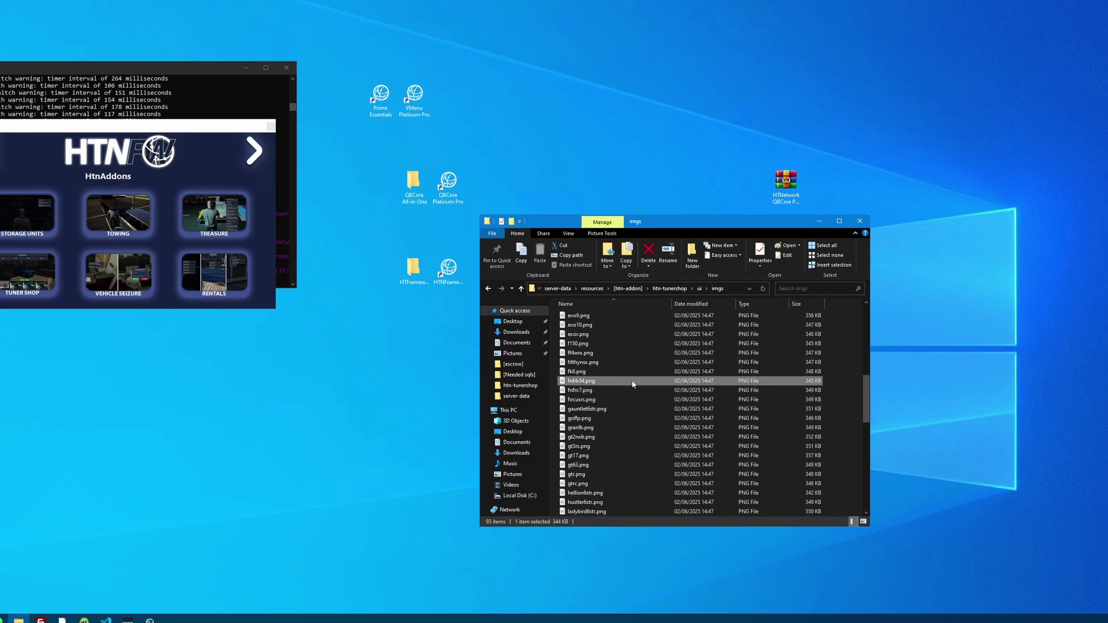
click(834, 380)
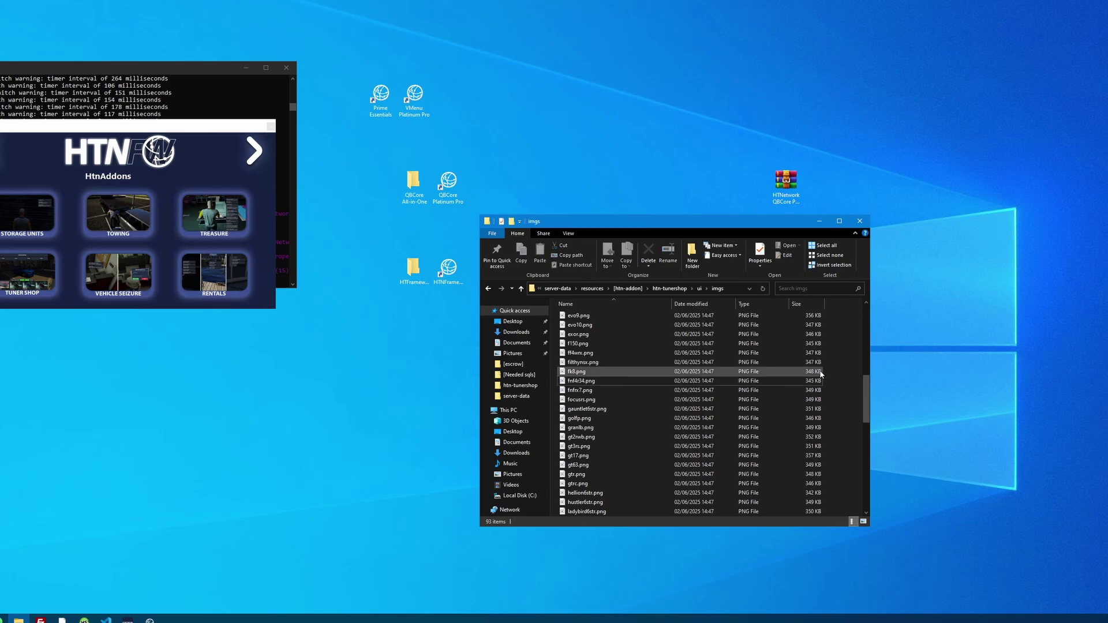